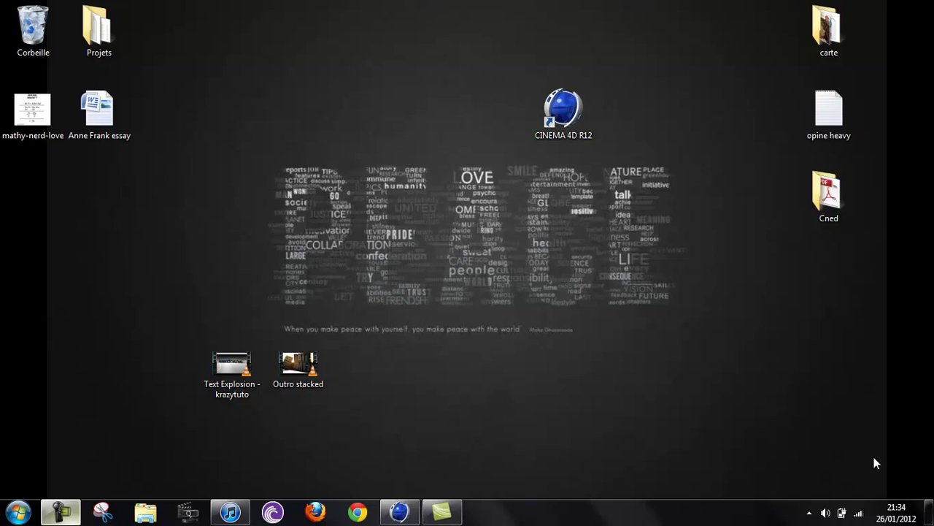
Select the CINEMA 4D R12 desktop shortcut, then clear the desktop selection.
drag(533, 68, 603, 147)
click(602, 152)
click(526, 83)
click(603, 147)
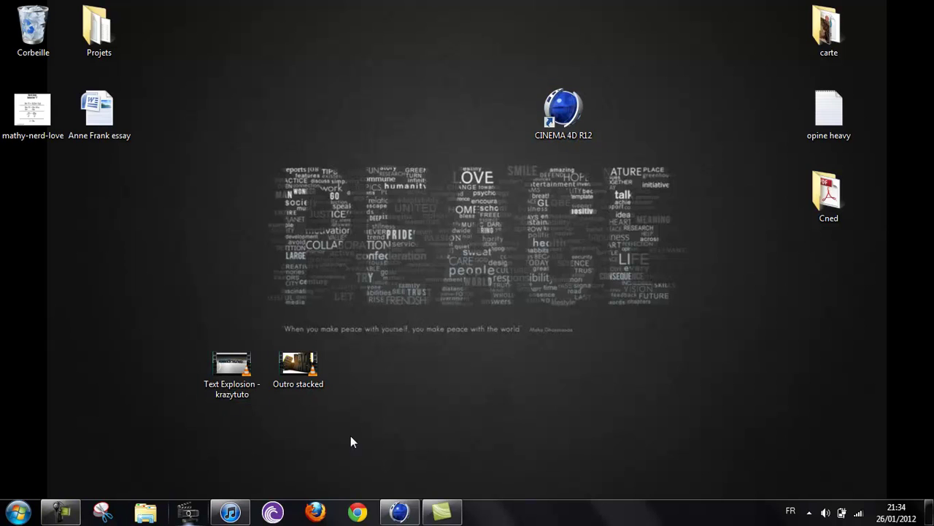
Open the 'Text Explosion - ESPL3Y' scene from the Intro C4D folder via Fichier > Ouvrir.
click(410, 513)
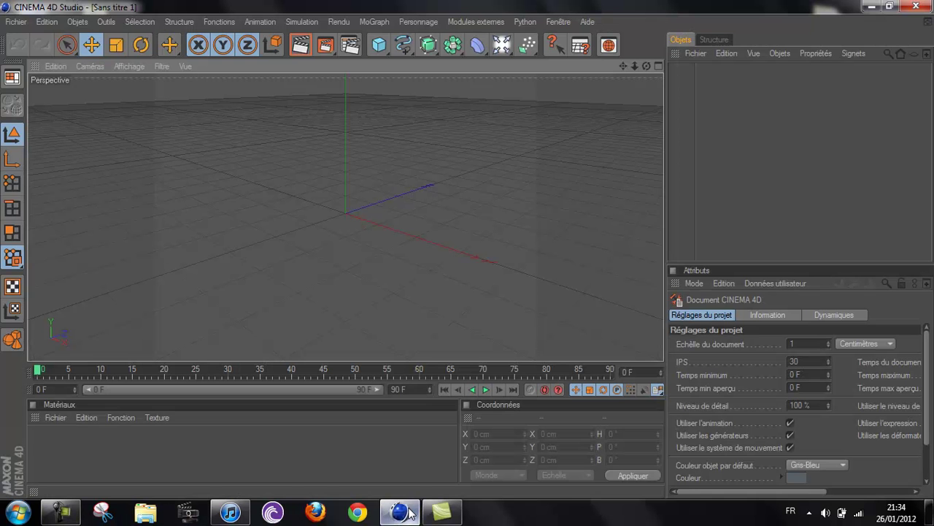
mouse_move(622, 66)
mouse_down()
mouse_move(693, 86)
mouse_move(622, 77)
mouse_up()
click(11, 22)
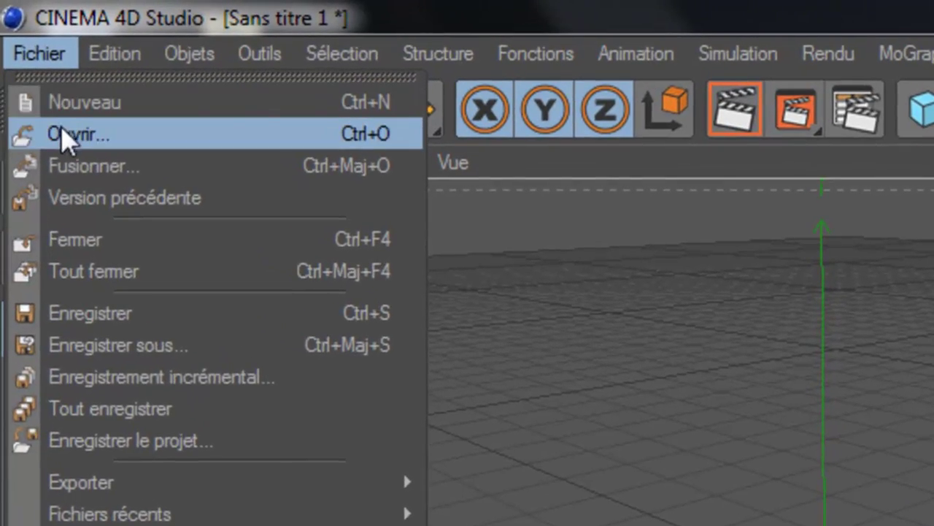
click(32, 67)
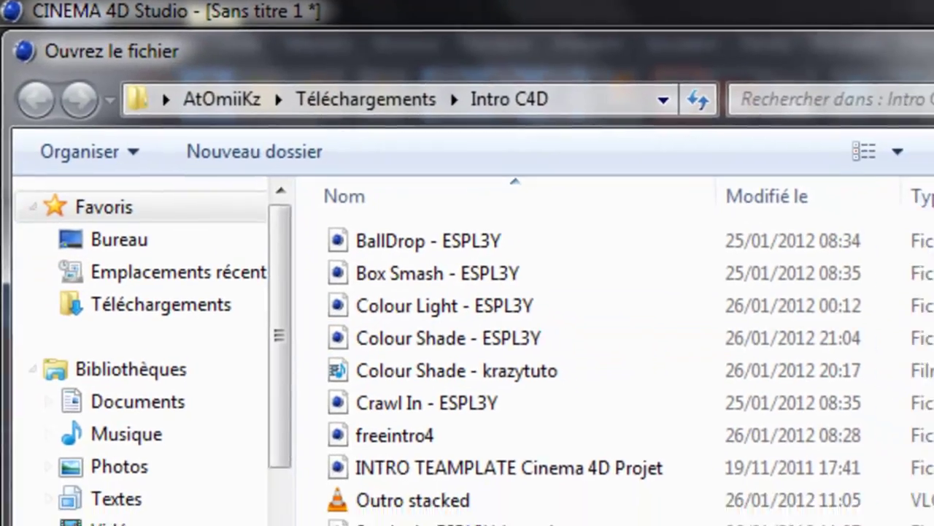
scroll(745, 270, down, 1)
drag(737, 284, 735, 350)
click(369, 352)
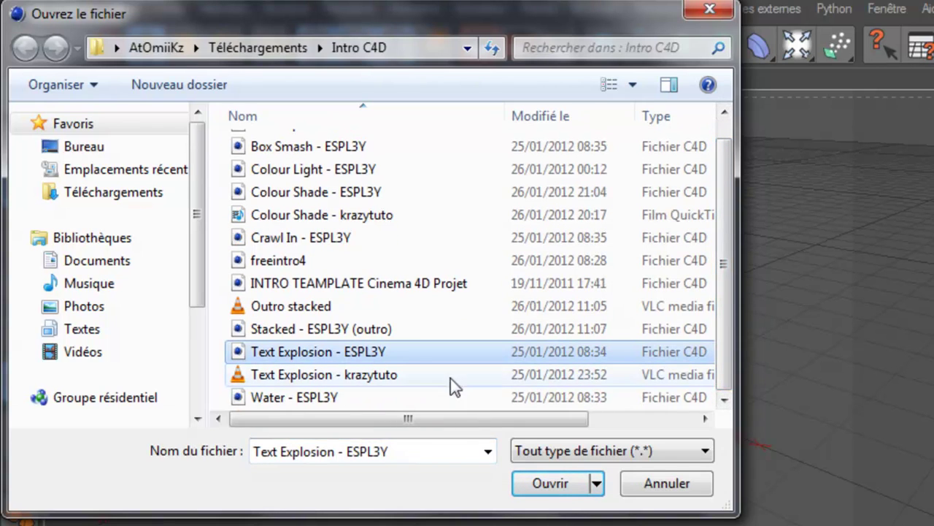
click(552, 483)
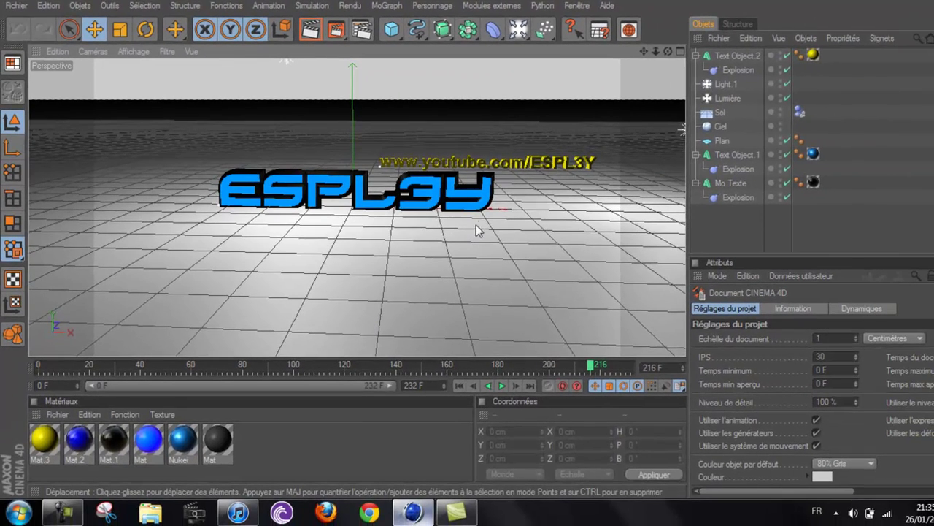
click(563, 162)
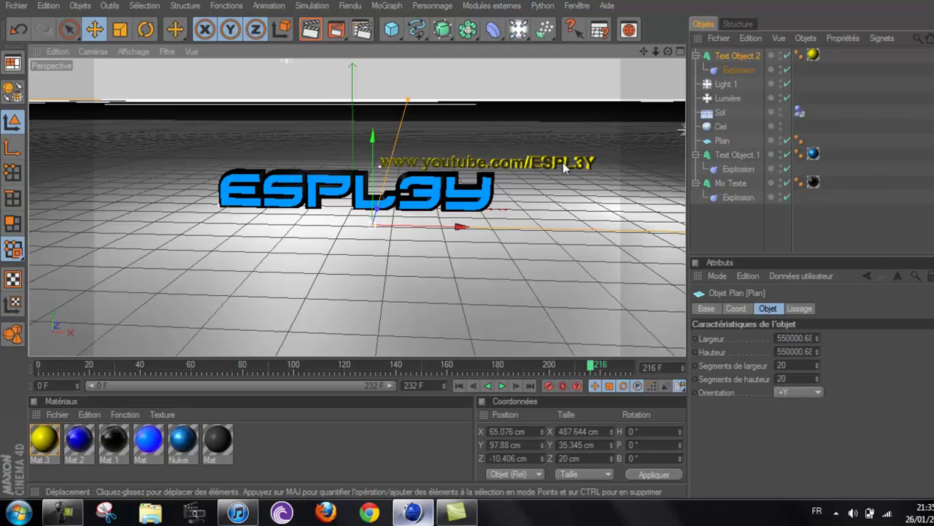
click(563, 162)
click(465, 201)
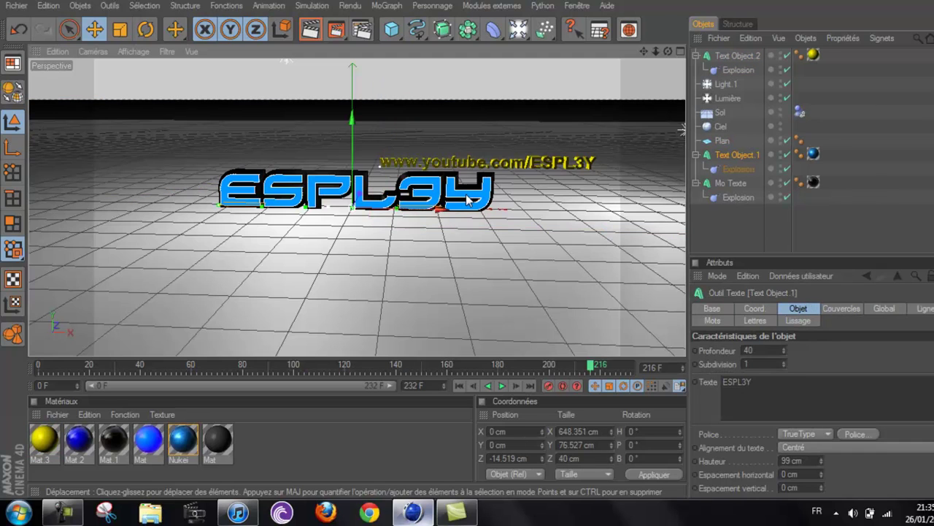
click(352, 267)
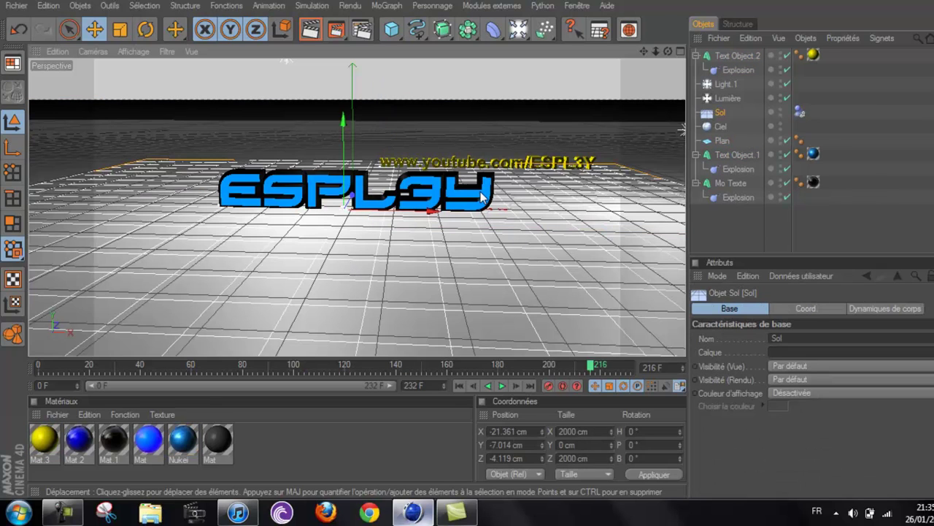
click(482, 195)
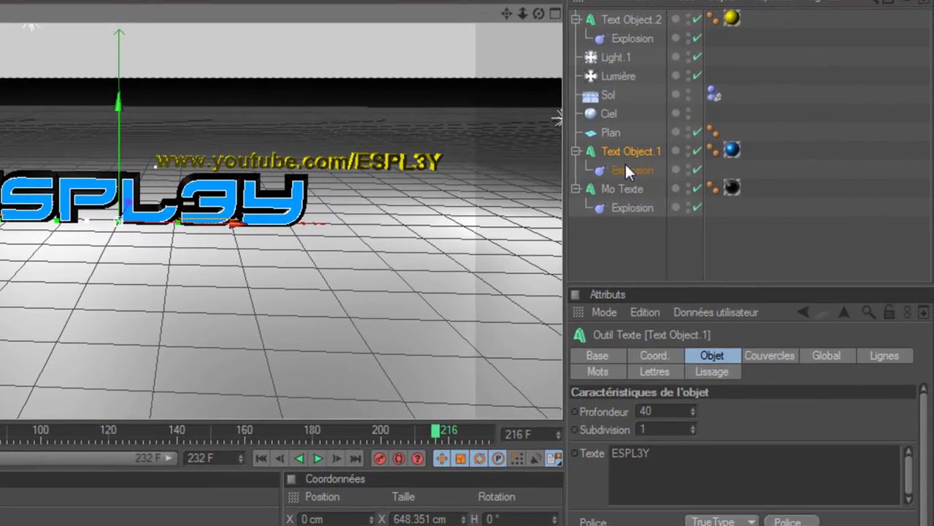
click(626, 165)
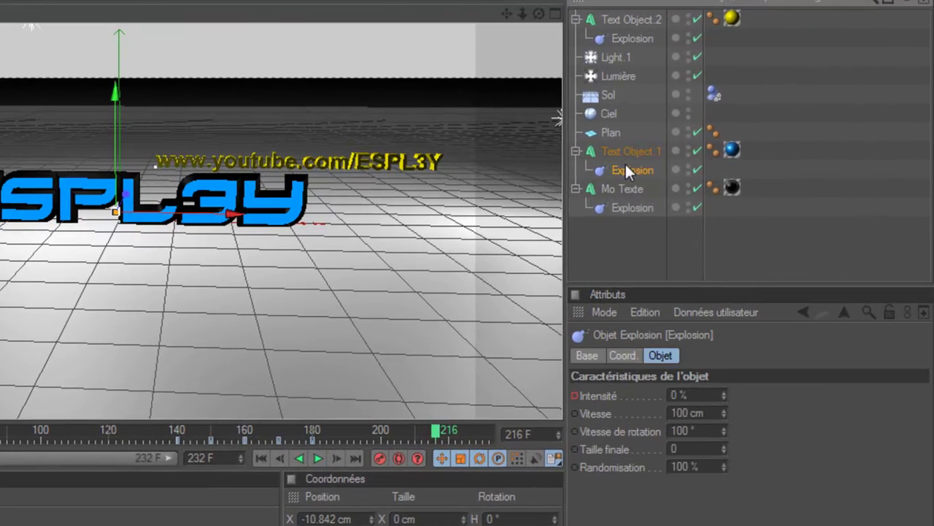
Change the blue Text Object.1's text from ESPL3Y to KrazyTutO.
click(627, 151)
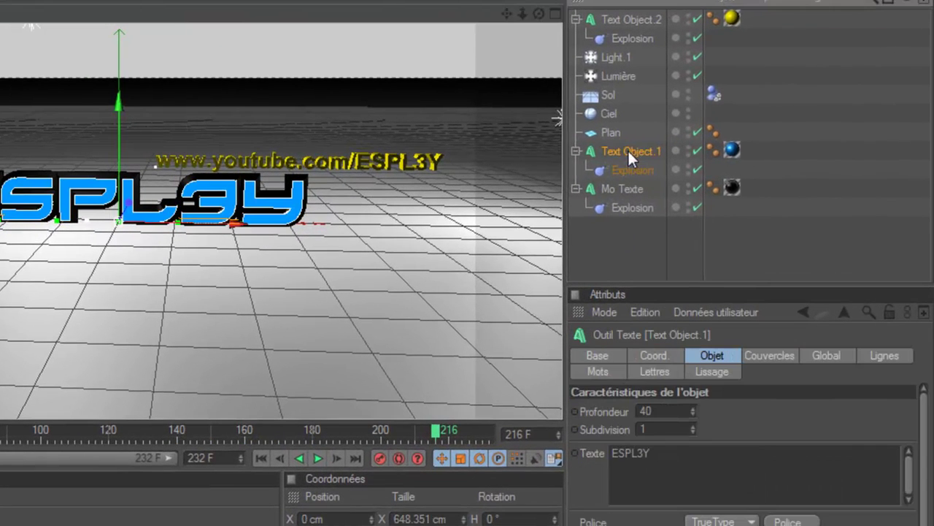
drag(676, 454, 578, 442)
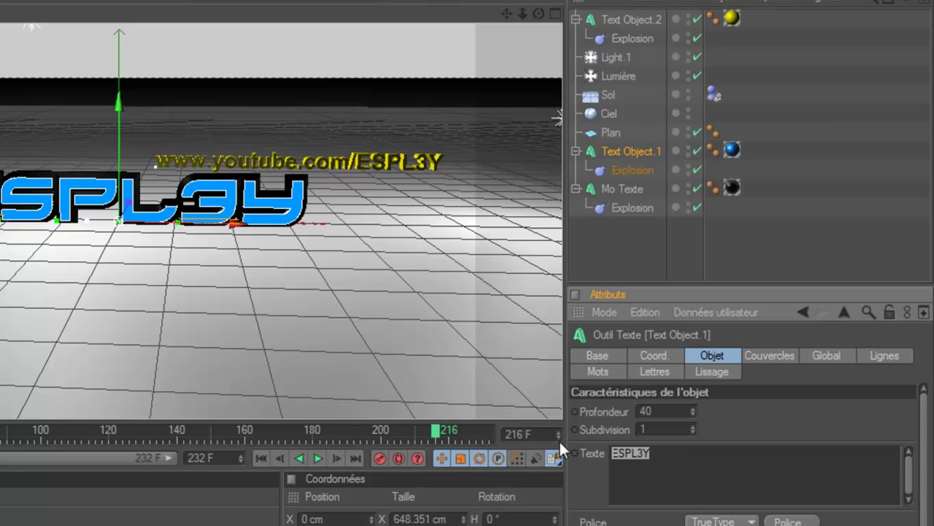
text(KrazyT)
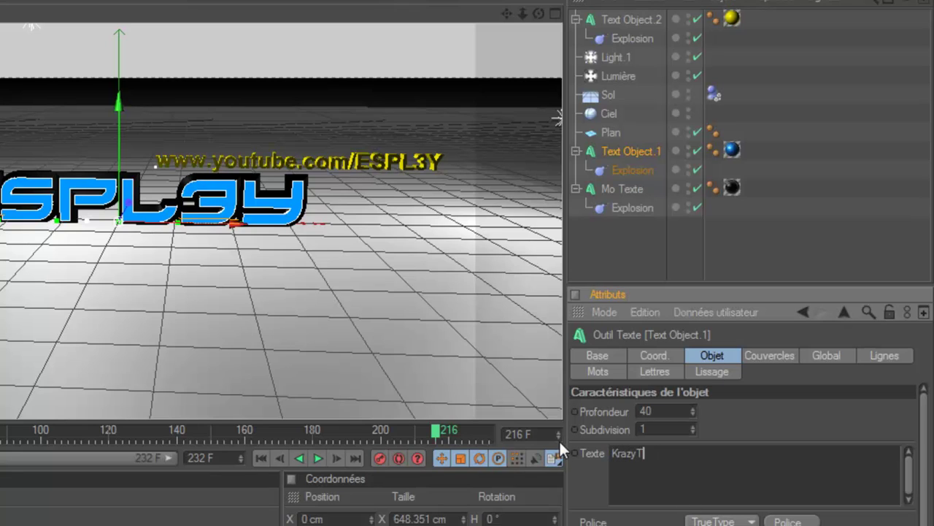
text(utO)
key(Return)
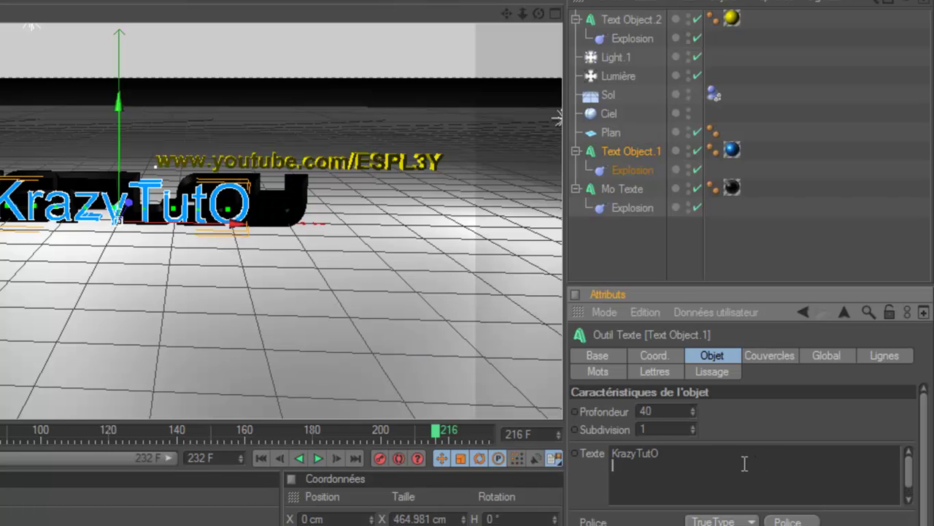
Change the black Mo Texte object's text to KrazyTutO as well.
click(290, 195)
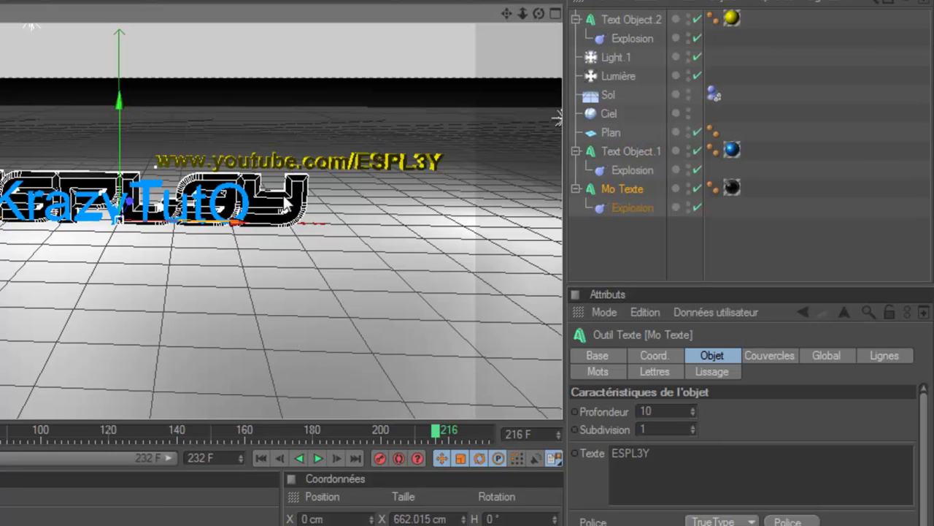
click(635, 208)
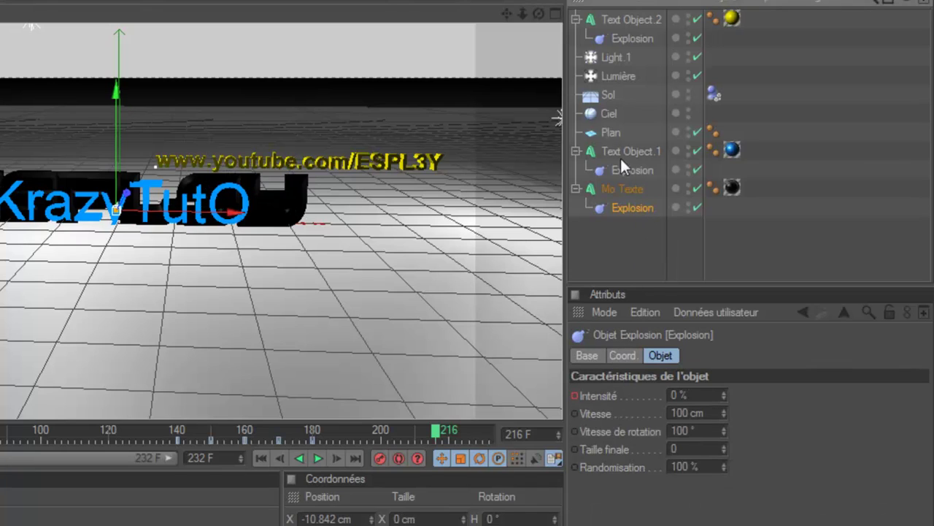
click(623, 188)
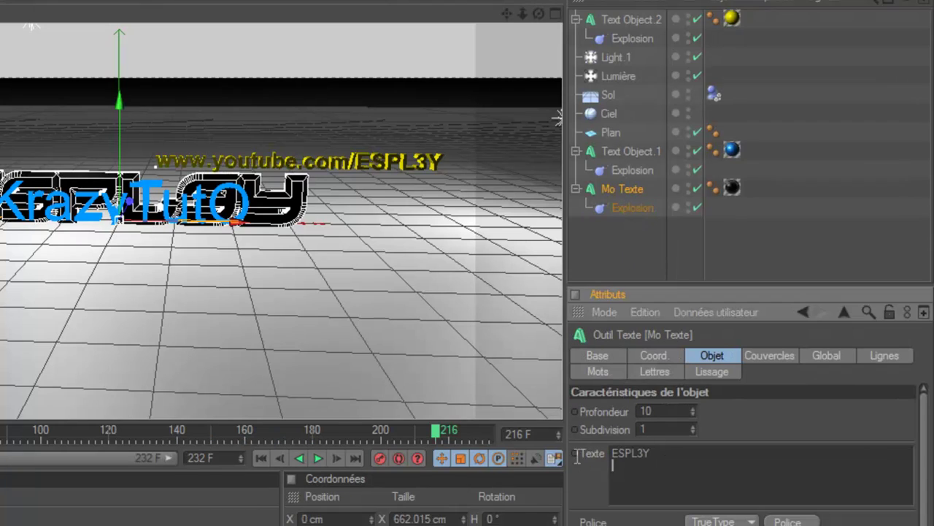
text(KrazyTutO)
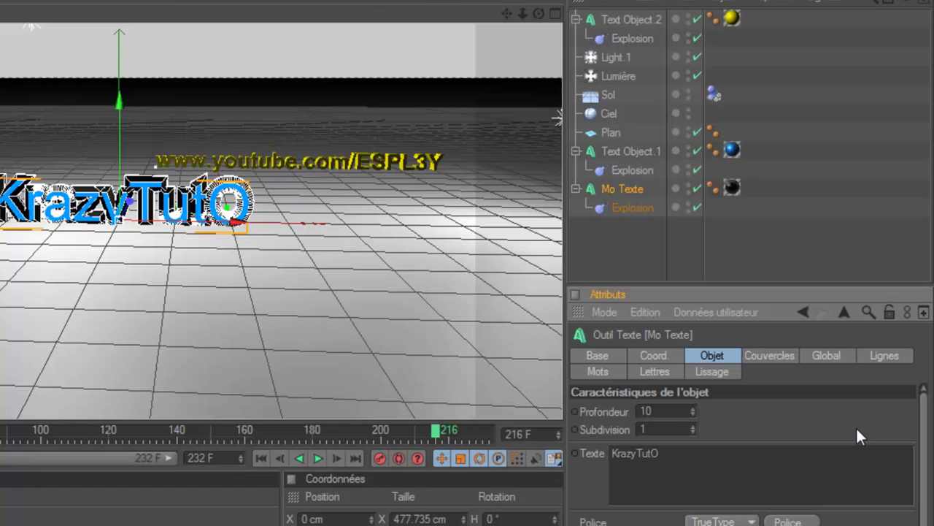
click(788, 521)
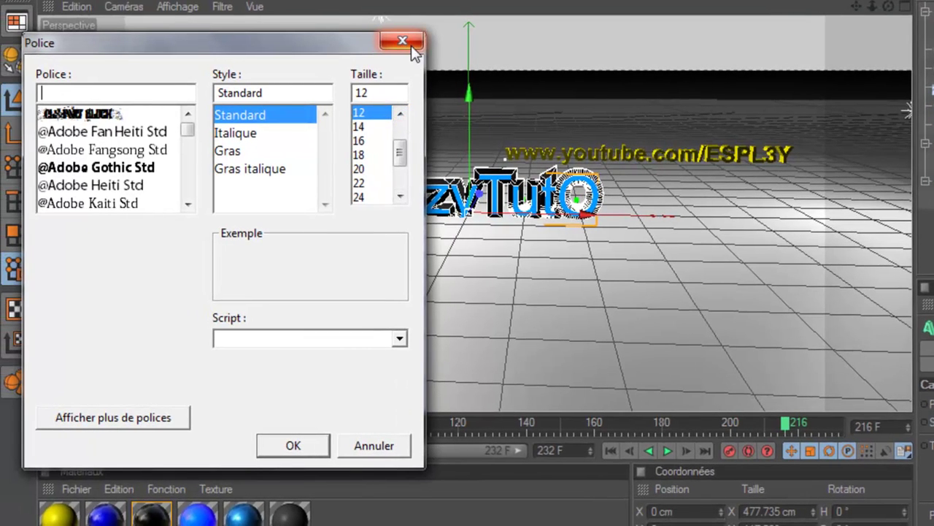
Set the first KrazyTutO text layer's font to BATMANFOREVER.
click(411, 45)
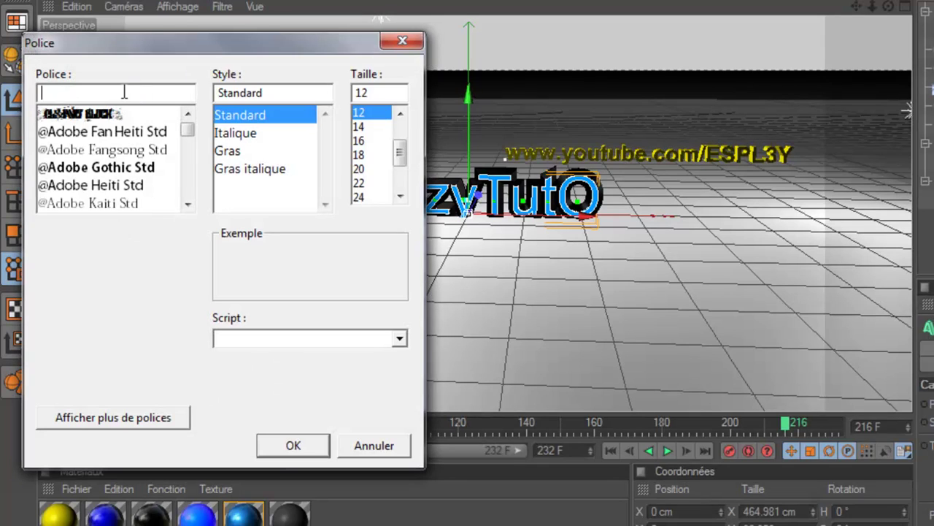
text(b)
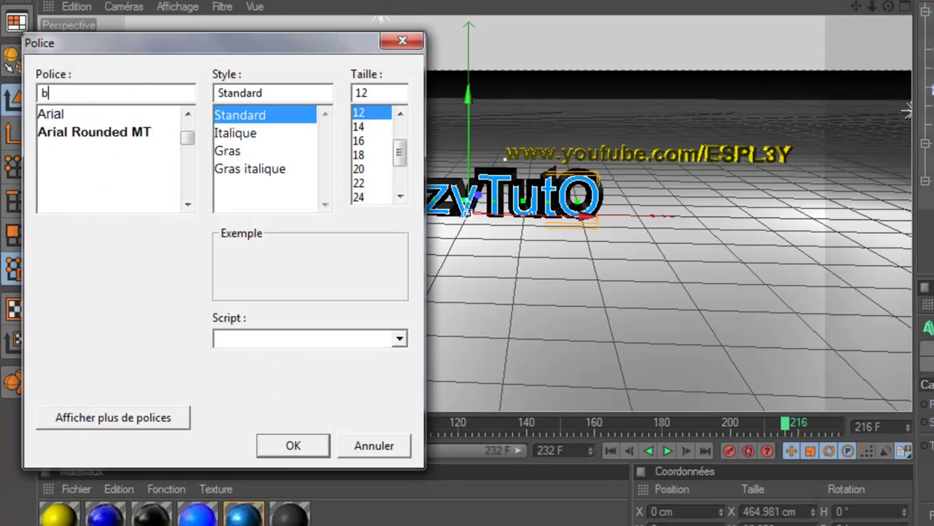
text(at)
click(111, 116)
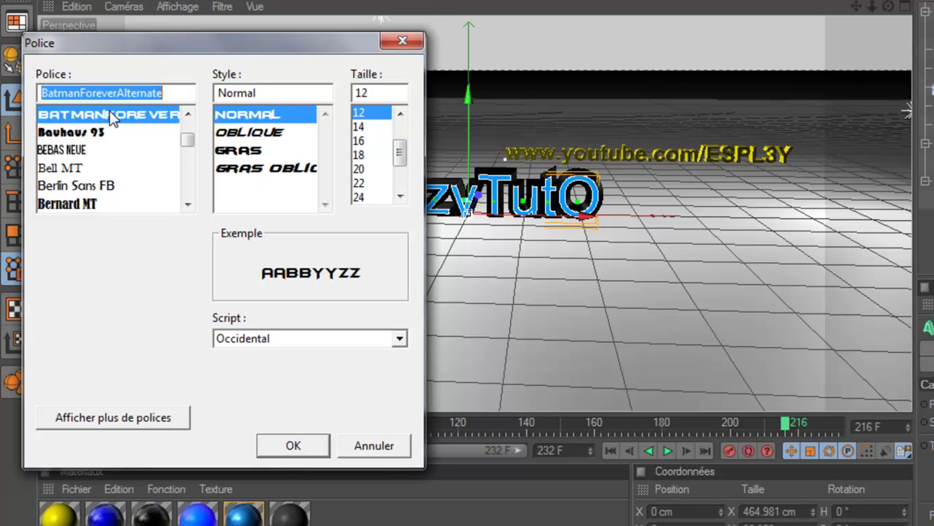
click(298, 443)
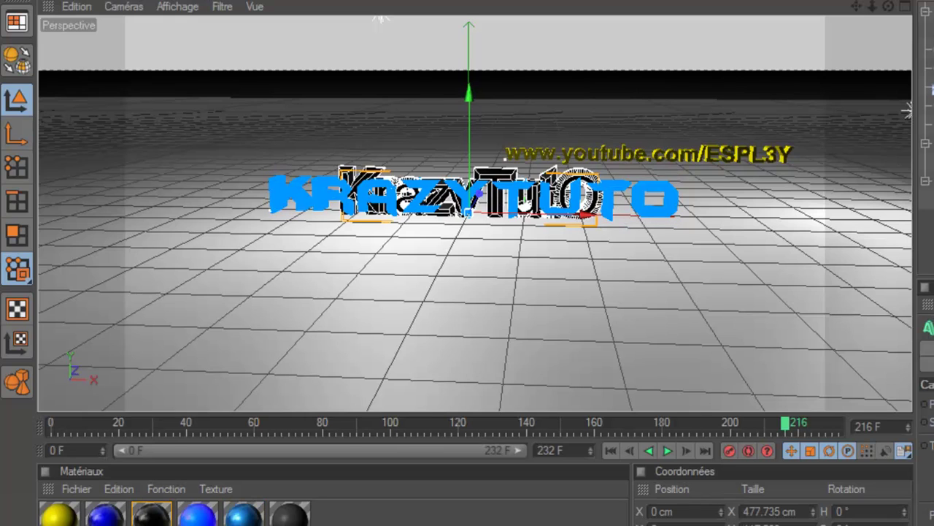
Apply BATMANFOREVER to the other KrazyTutO text layer so both match.
click(925, 296)
text(b)
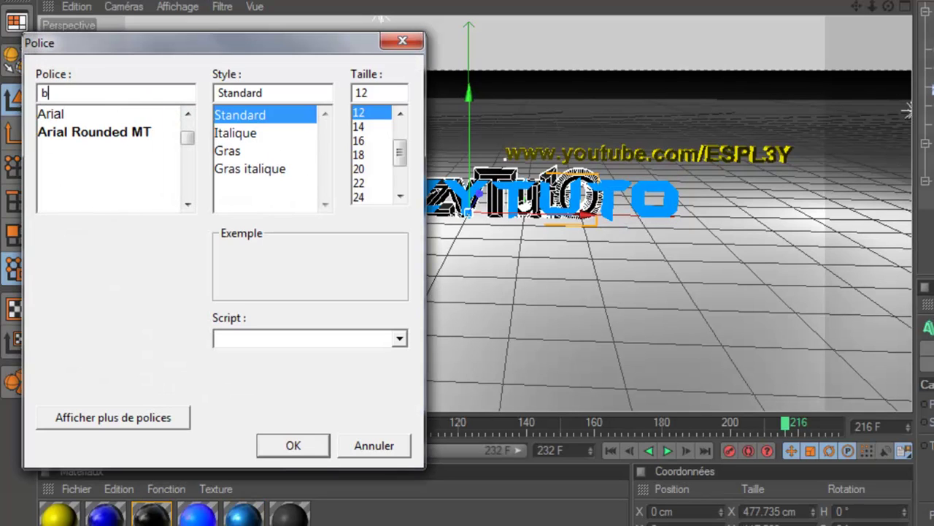
text(at)
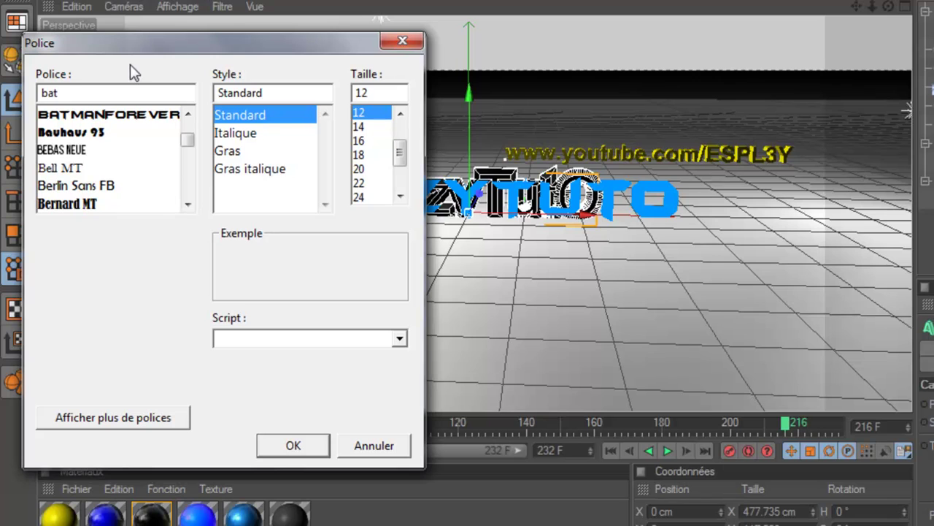
double_click(124, 115)
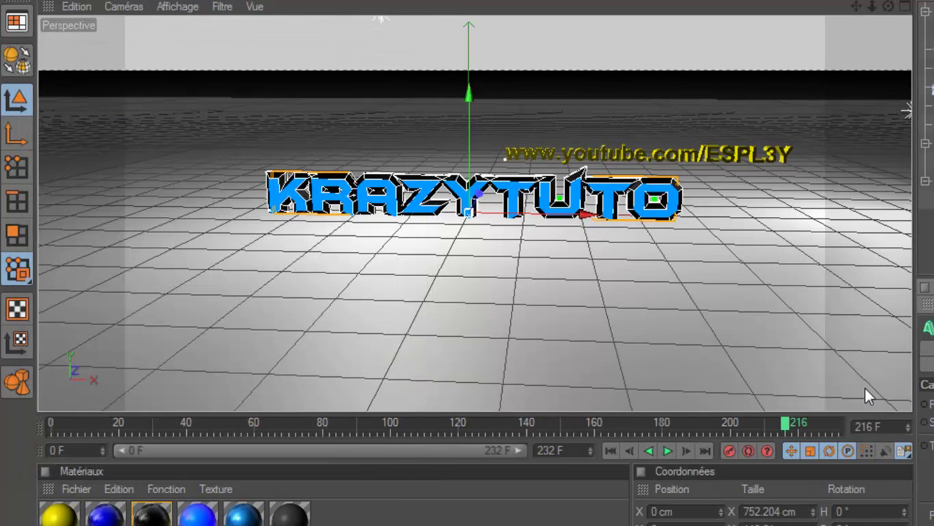
click(739, 295)
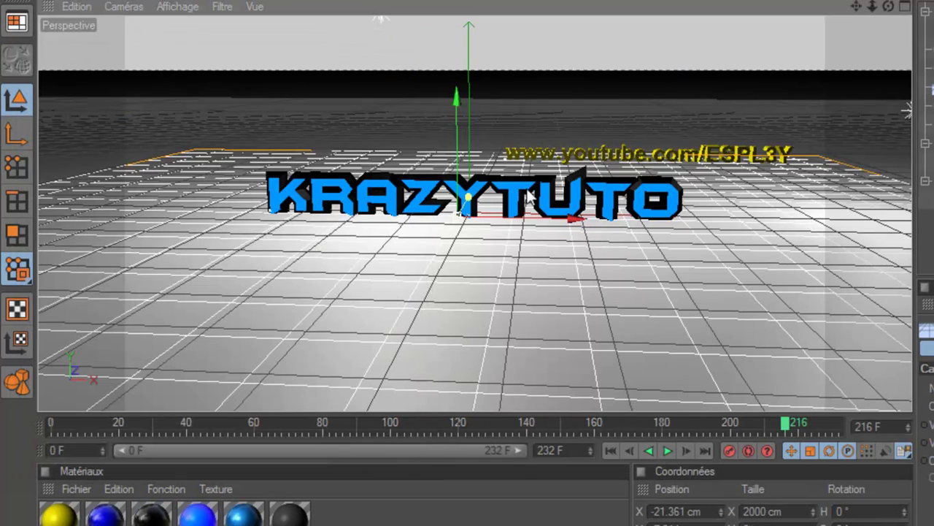
click(702, 156)
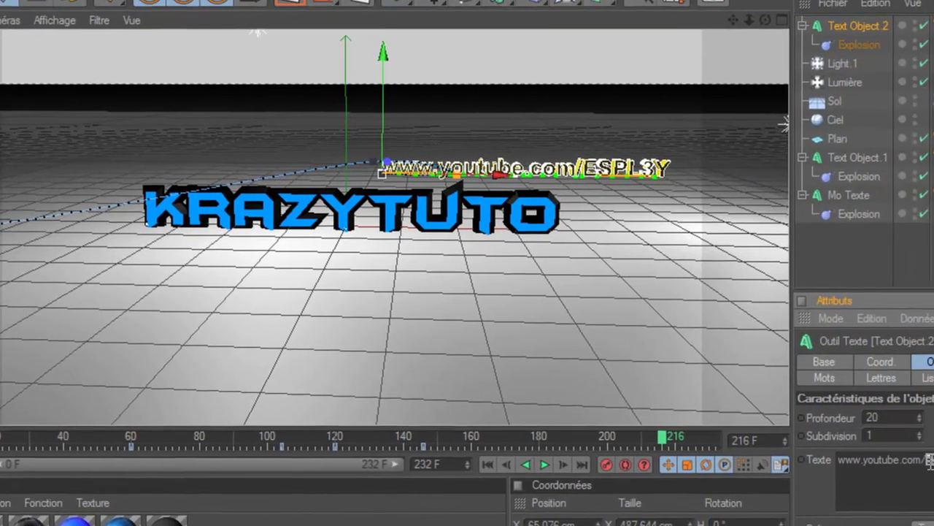
drag(933, 446, 933, 451)
drag(800, 475, 744, 475)
text(W)
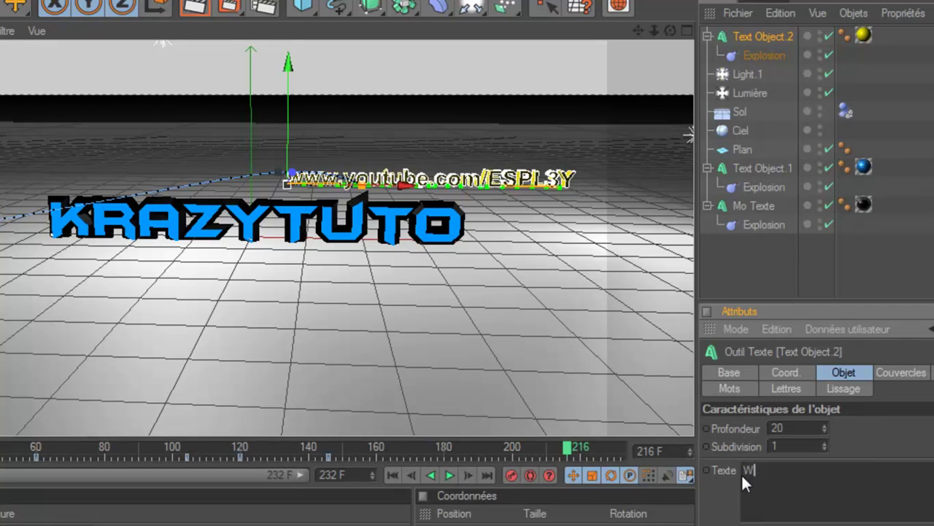
text(WW.YOUTUBE.COM/KAZYTUT)
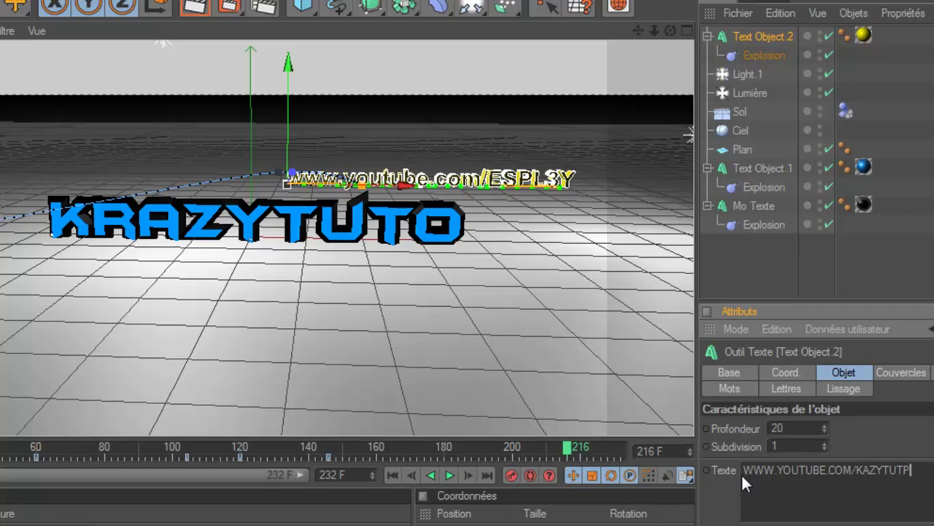
text(O)
key(Return)
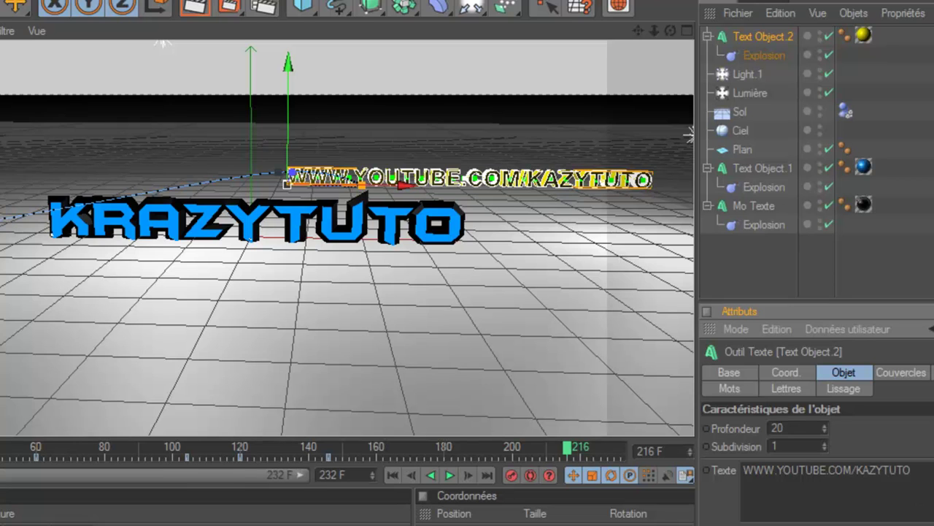
click(773, 494)
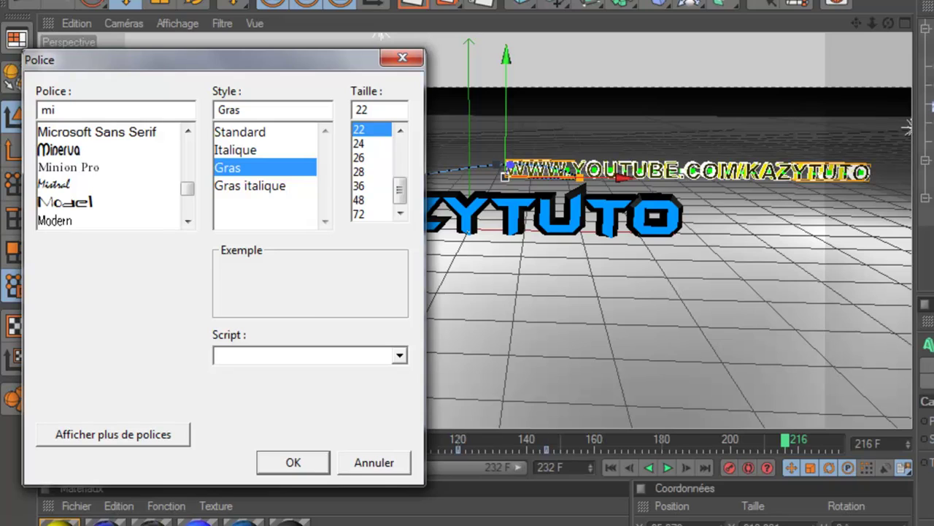
Try a few partial font names in the Police search, then clear the field.
key(BackSpace)
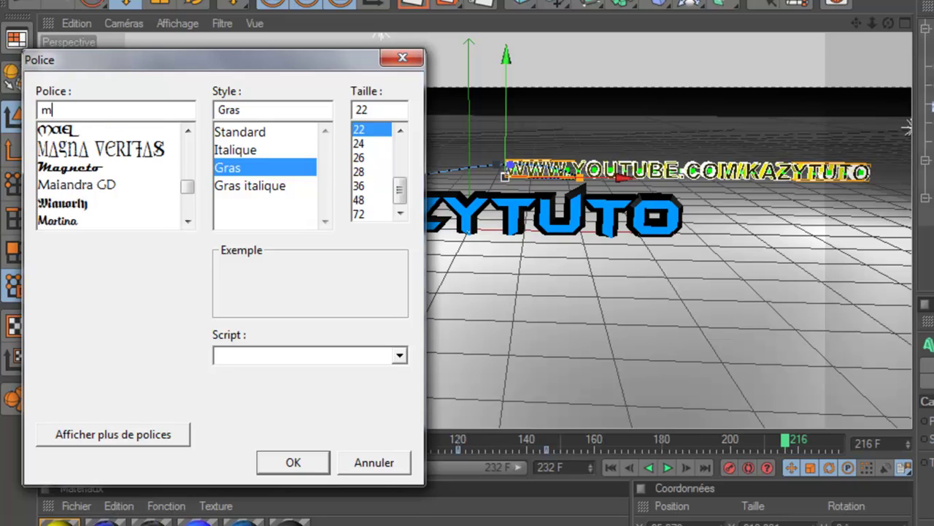
text(ut)
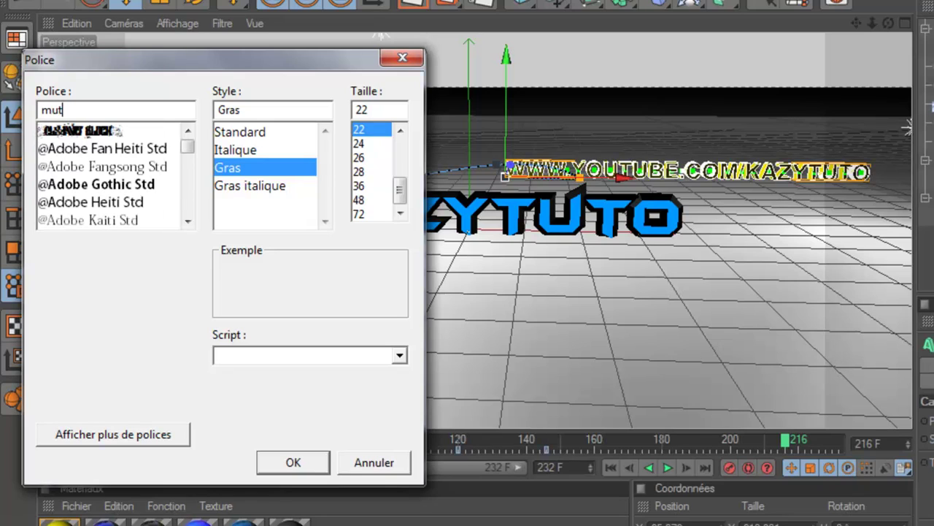
key(BackSpace)
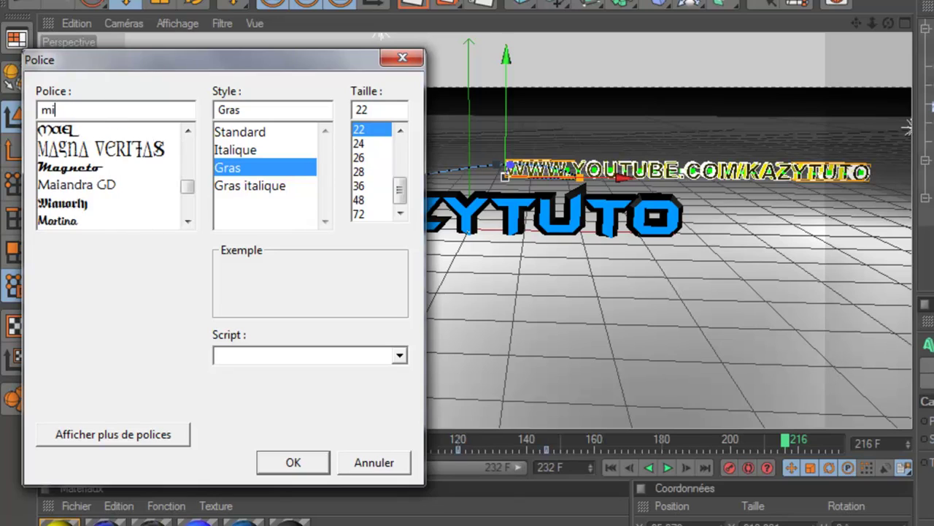
text(is)
key(BackSpace)
key(BackSpace)
key(BackSpace)
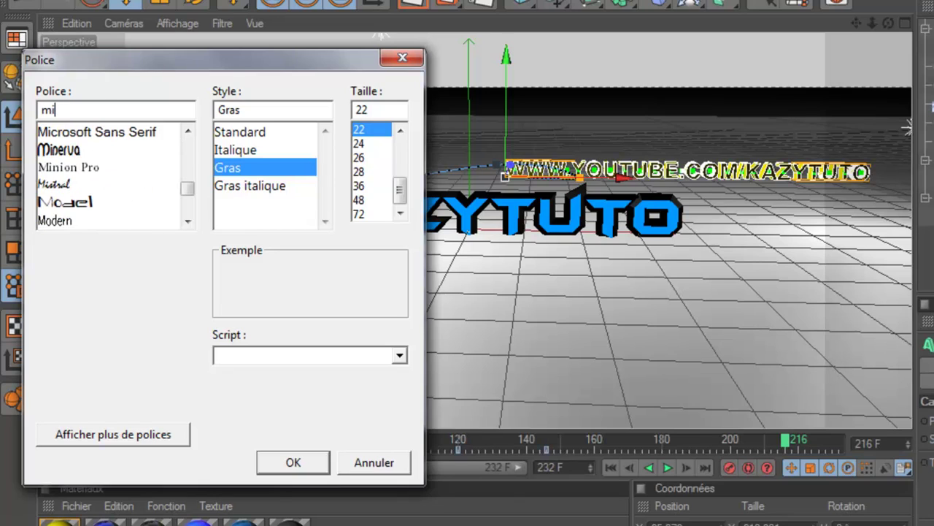
text(ki)
key(BackSpace)
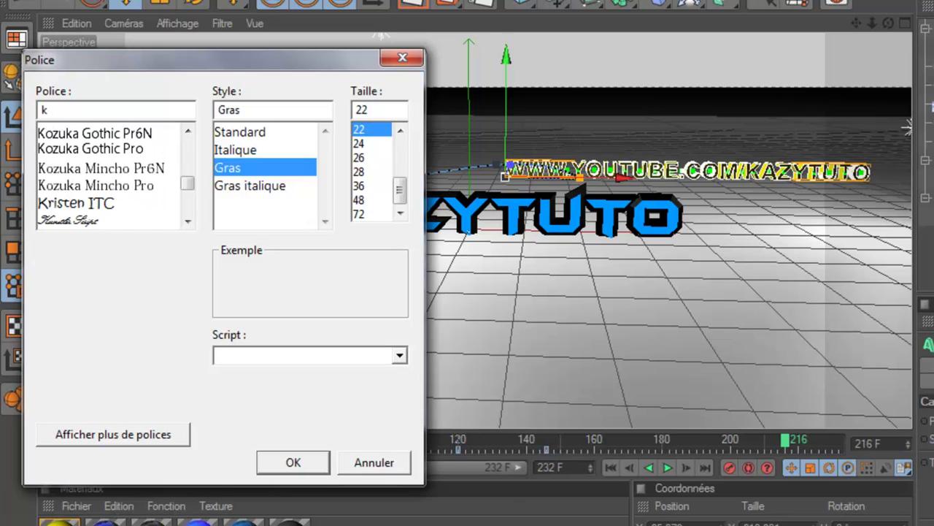
key(BackSpace)
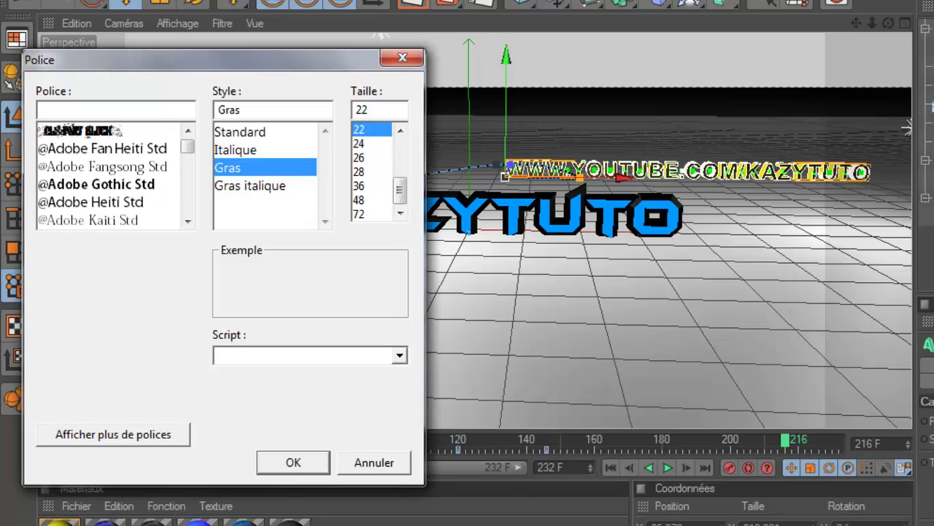
Browse the font list to AR DESTINE and apply it to the URL text.
key(Down)
key(Down)
key(Down)
key(Down)
key(Down)
key(Down)
key(Down)
key(Down)
key(Down)
key(Down)
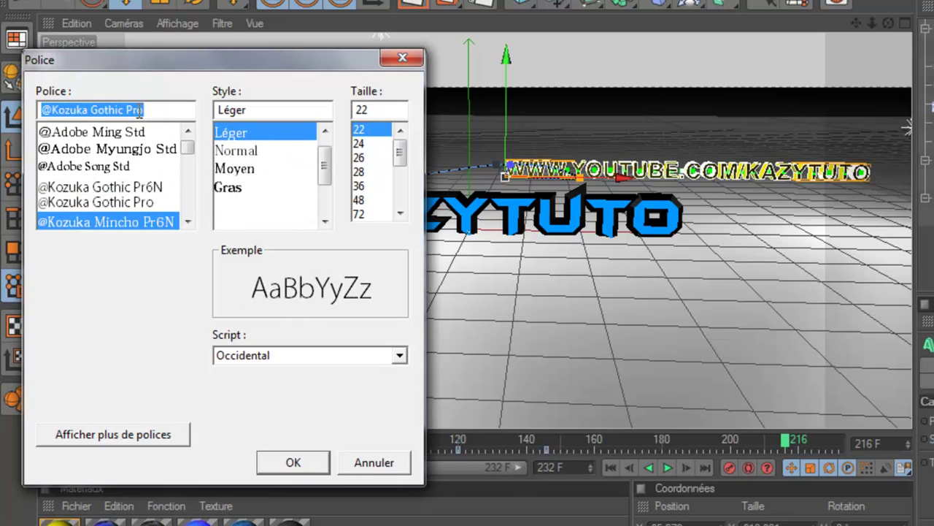
key(Down)
key(Down)
key(Down)
key(Down)
key(Down)
key(Down)
key(Down)
key(Down)
key(Down)
key(Down)
key(Down)
key(Down)
key(Down)
key(Down)
key(Down)
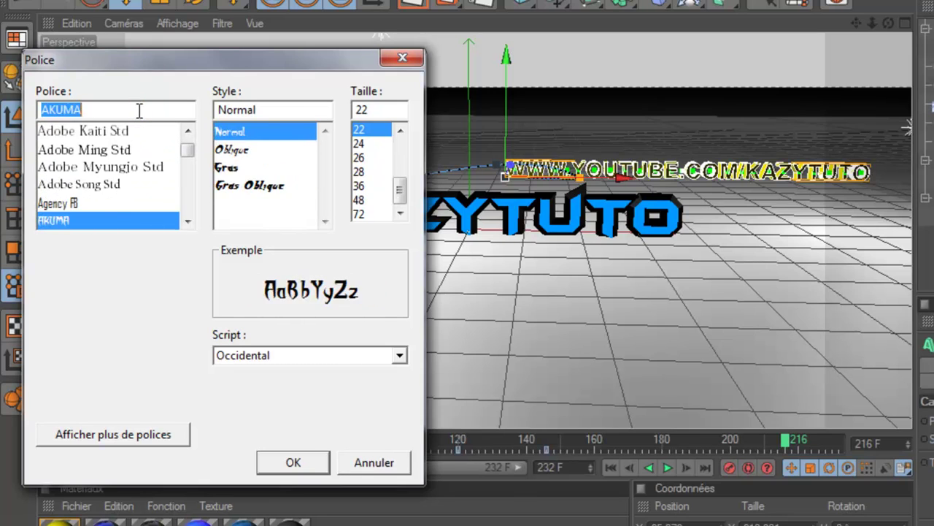
key(Down)
key(Down)
key(Down)
key(Down)
key(Down)
key(Down)
key(Down)
key(Down)
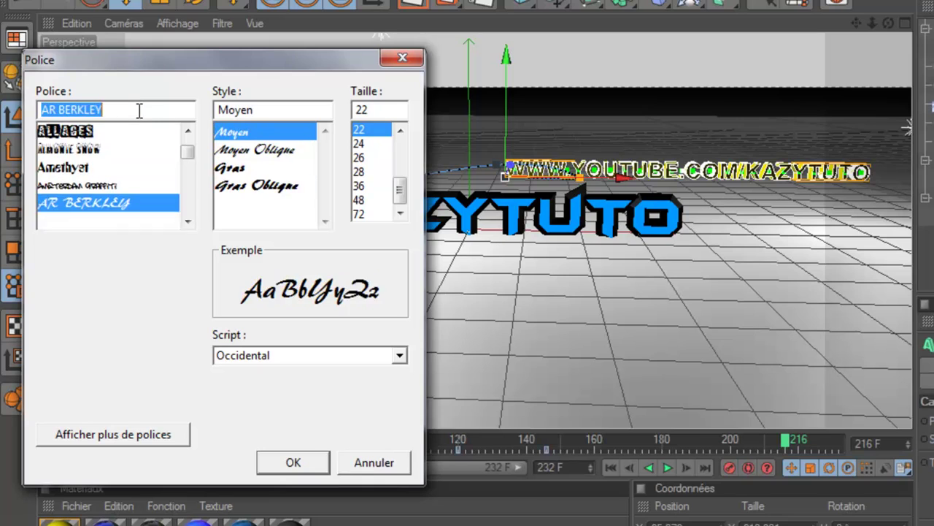
key(Down)
key(Down)
key(Down)
key(Down)
key(Down)
key(Down)
key(Down)
key(Down)
key(Down)
key(Down)
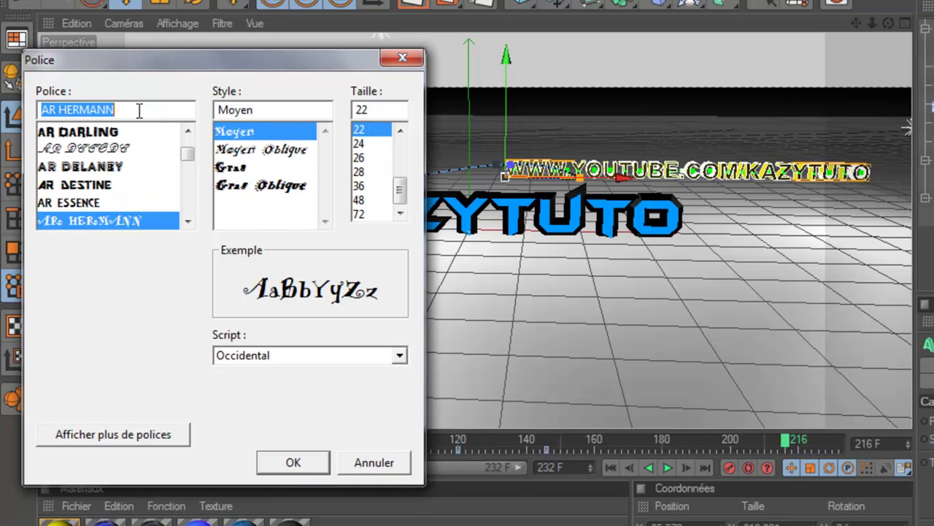
key(Down)
key(Up)
key(Up)
key(Up)
key(Return)
Select Text Object.2's texture tag and expand its linked Mat.3 material settings.
click(876, 237)
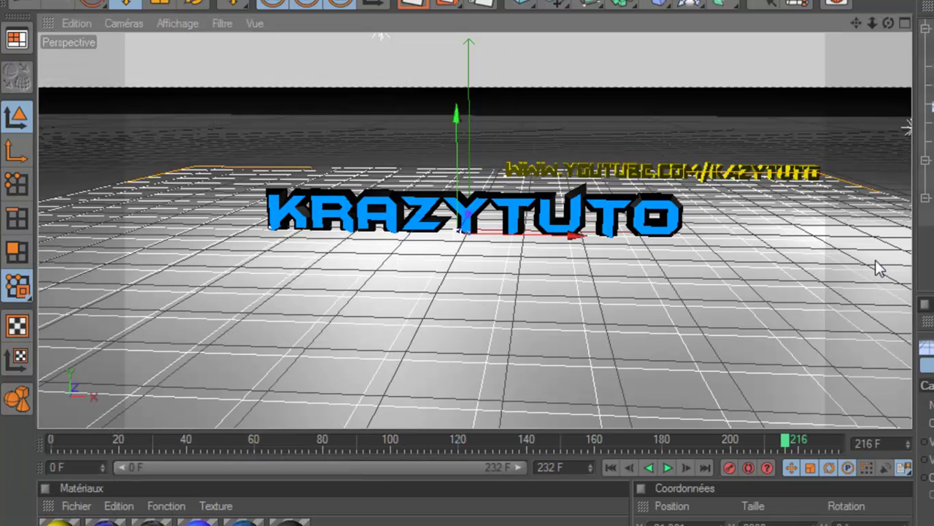
click(777, 173)
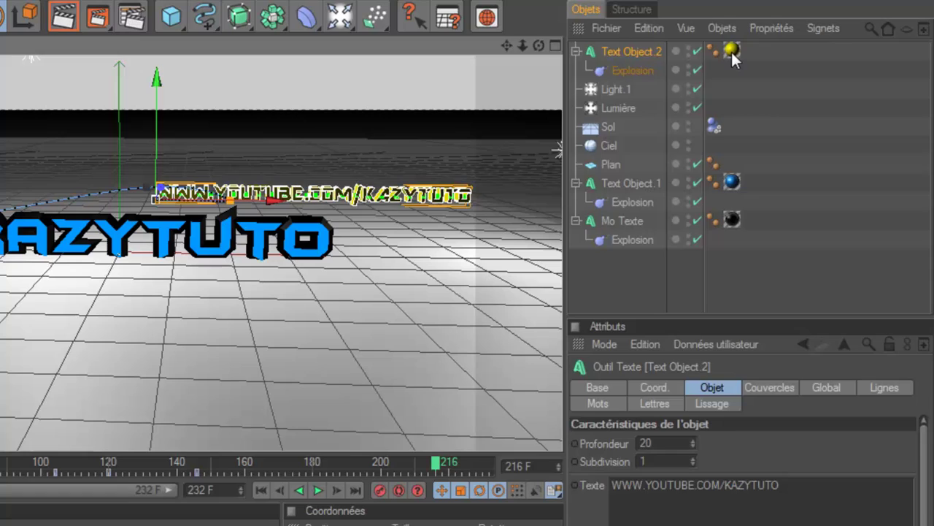
click(731, 49)
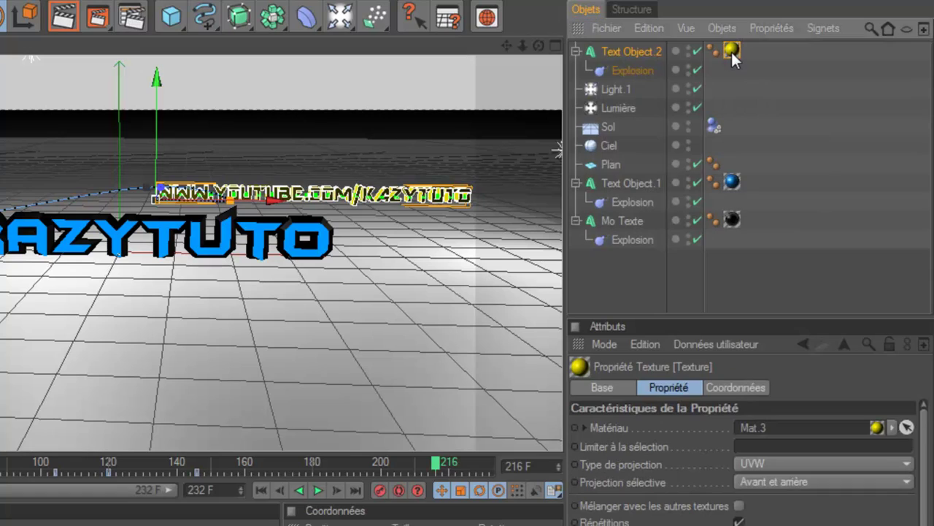
click(877, 428)
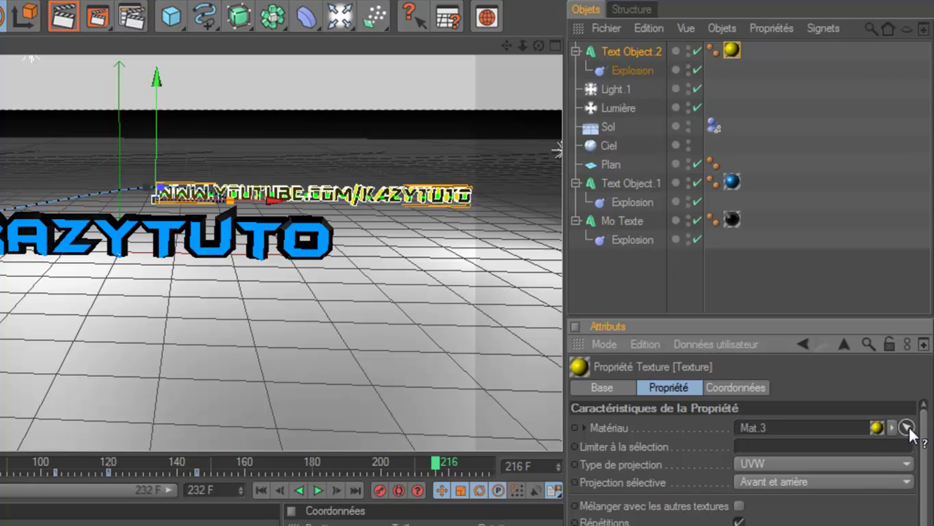
click(892, 427)
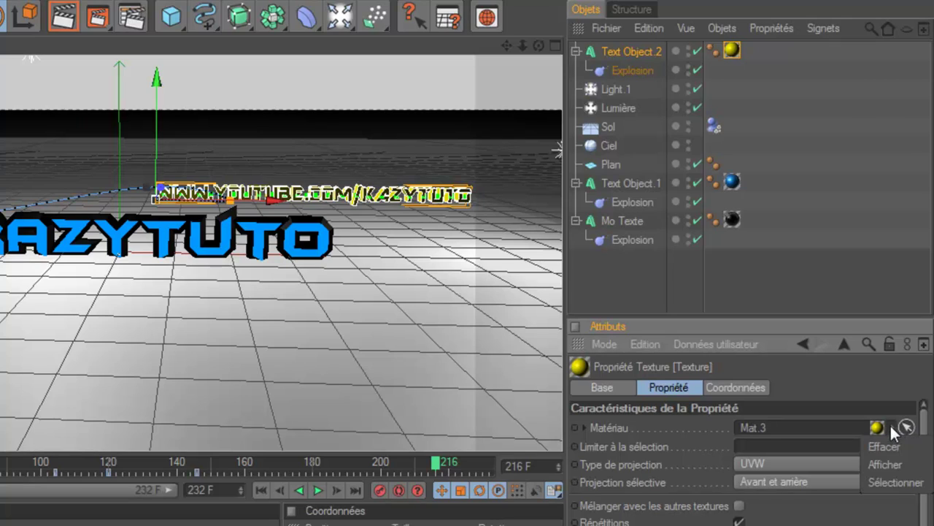
click(819, 442)
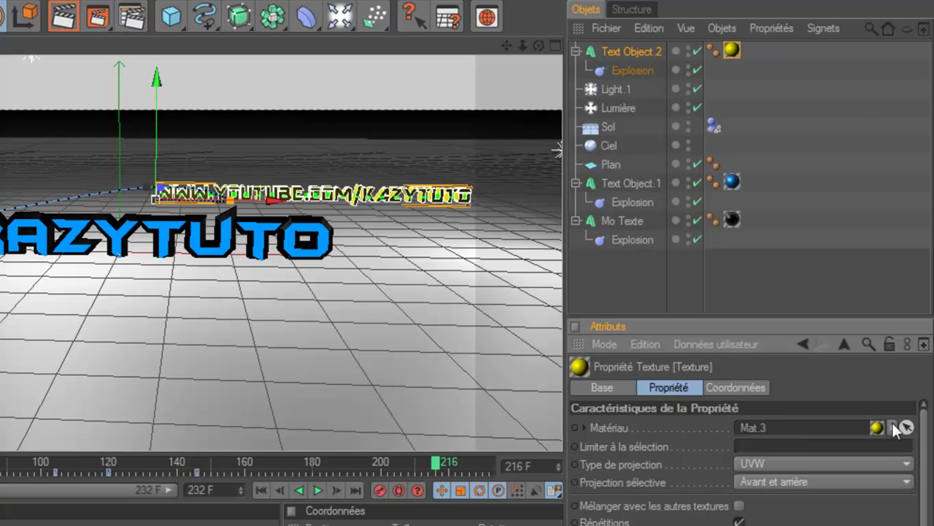
click(582, 426)
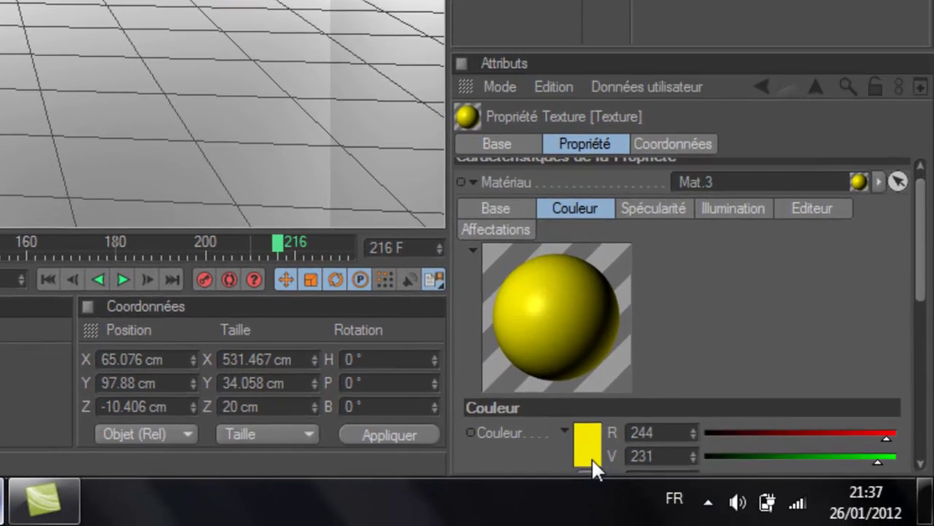
Change Mat.3's colour from yellow to light blue (R 92, V 204).
click(670, 525)
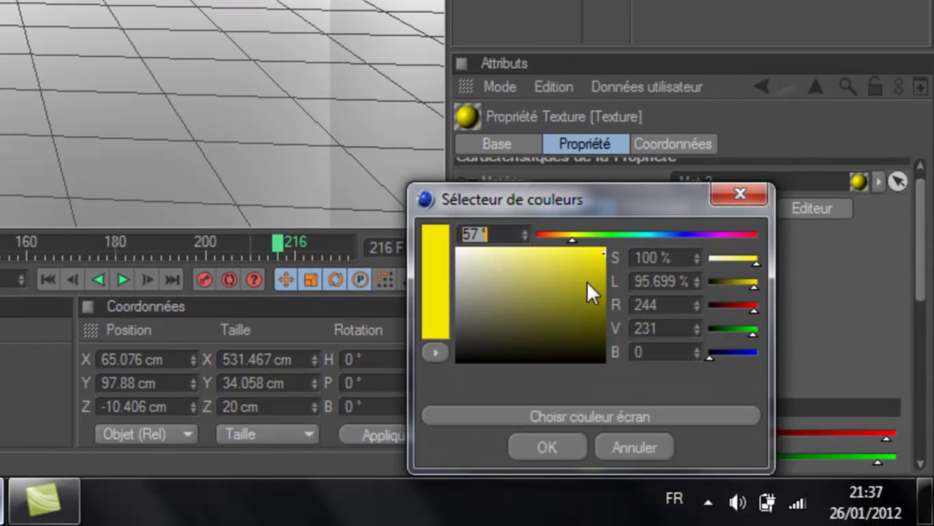
drag(600, 197, 135, 109)
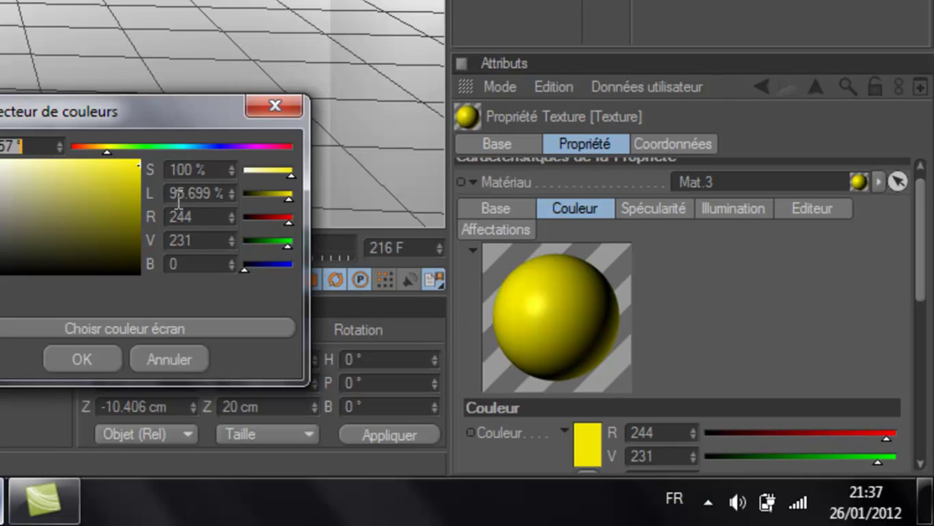
drag(153, 145, 184, 145)
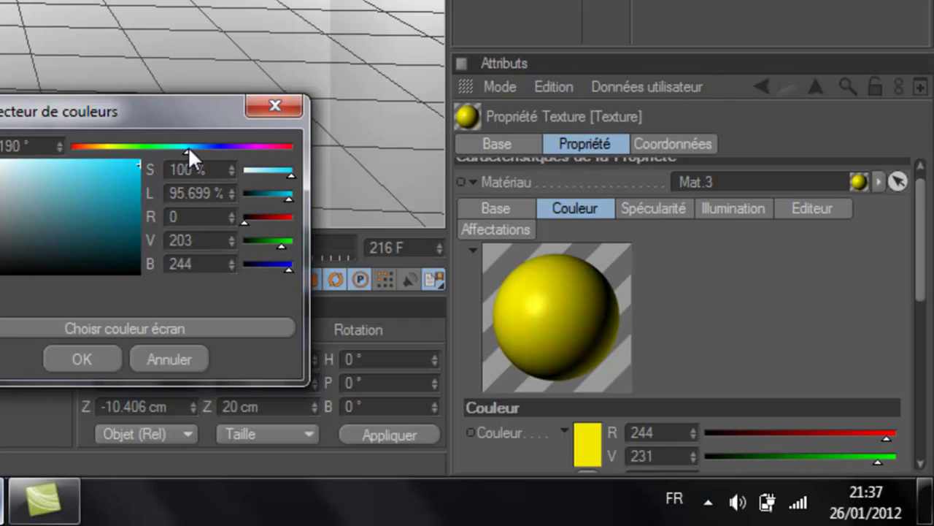
drag(187, 146, 189, 146)
mouse_move(67, 173)
mouse_down()
mouse_move(64, 186)
mouse_move(102, 170)
mouse_move(61, 179)
mouse_move(81, 170)
mouse_up()
click(83, 359)
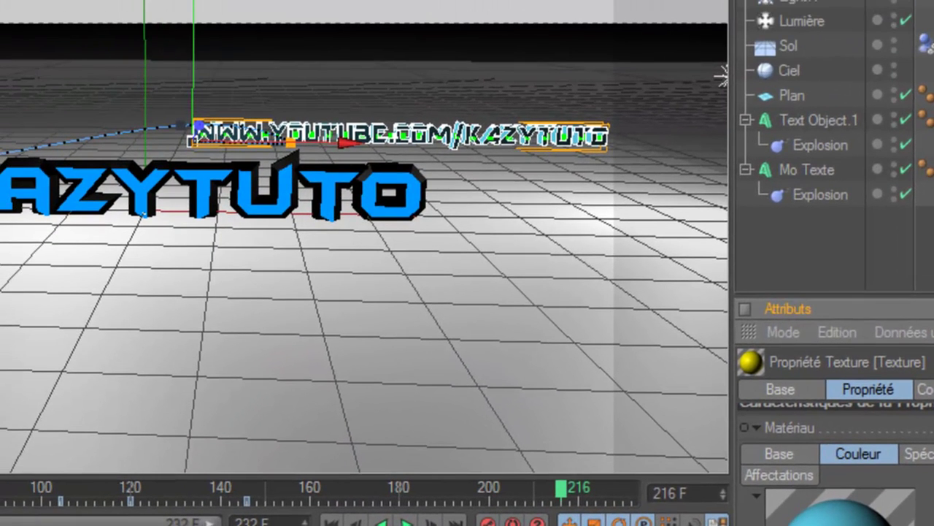
Deselect everything to compare the blue URL text with the KRAZYTUTO title.
click(561, 3)
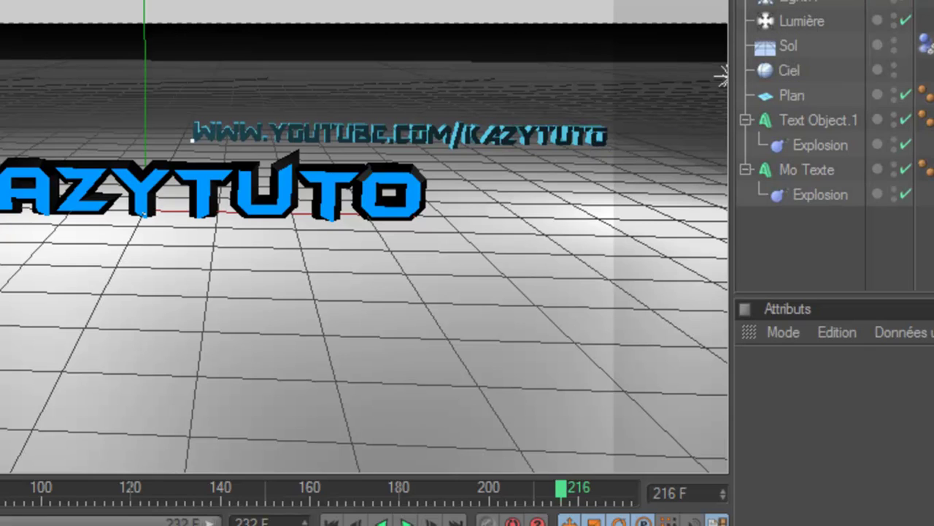
click(897, 2)
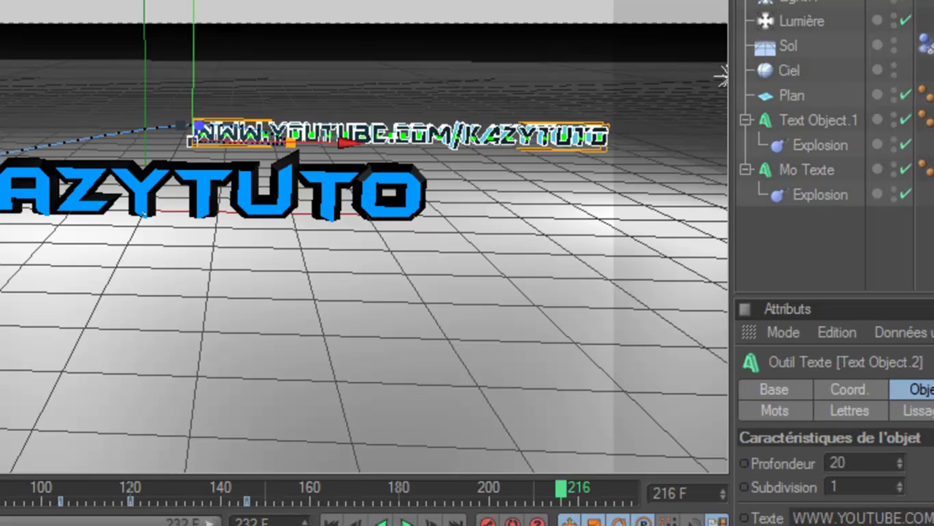
click(442, 17)
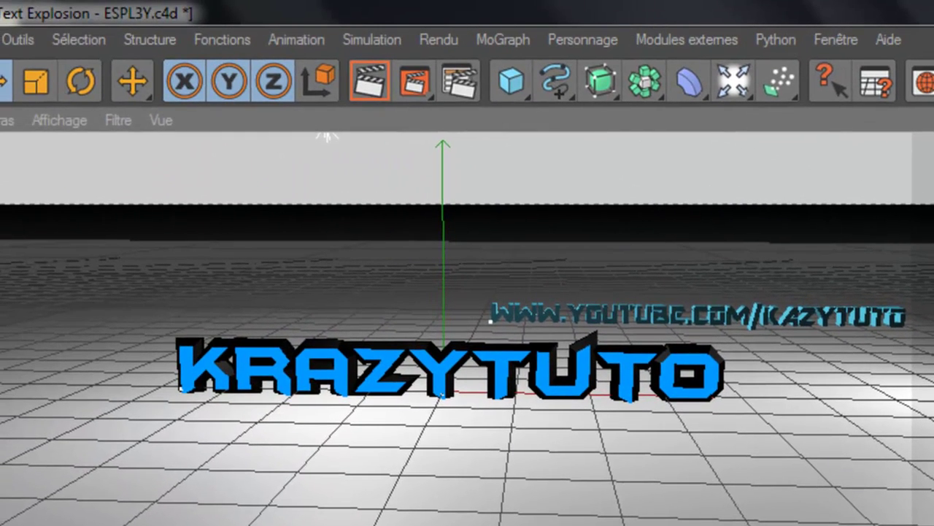
Set the render save path to 'intro test krazytuto' on the Desktop.
click(466, 86)
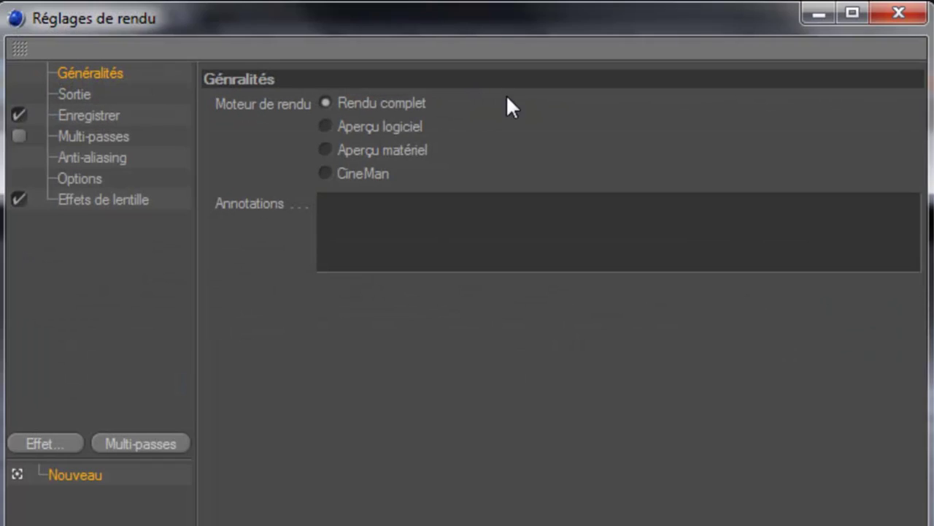
click(93, 115)
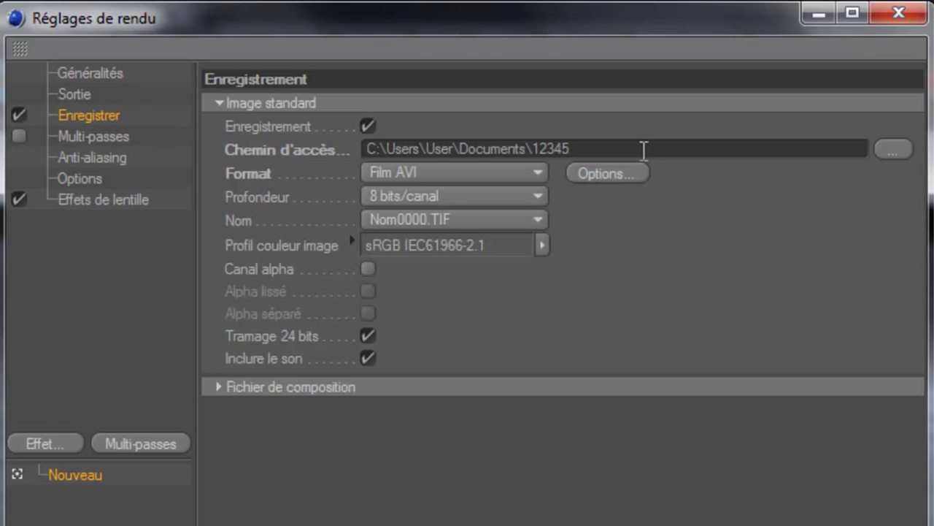
click(886, 154)
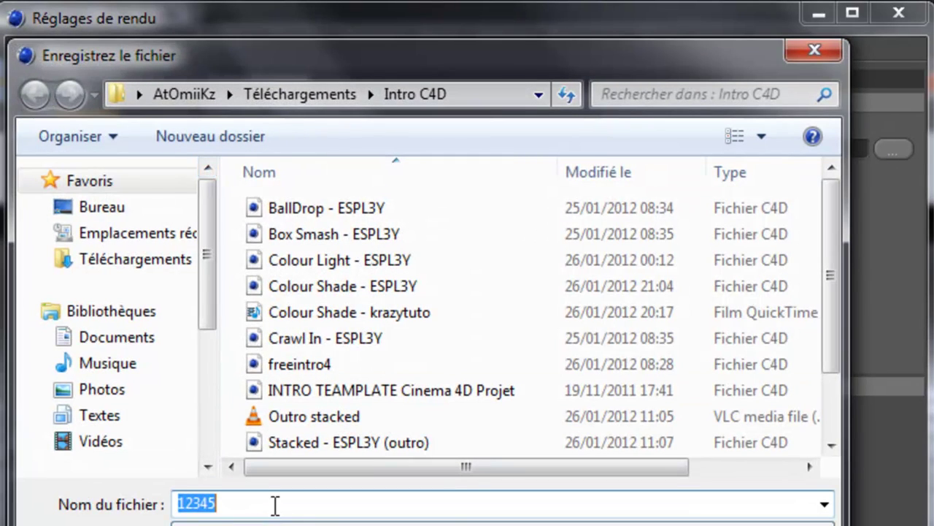
drag(834, 293, 837, 379)
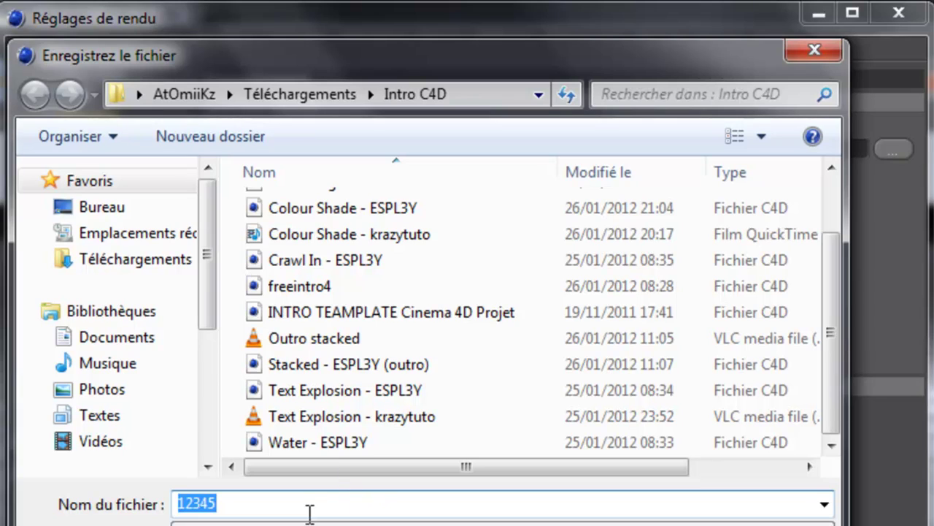
text(intro )
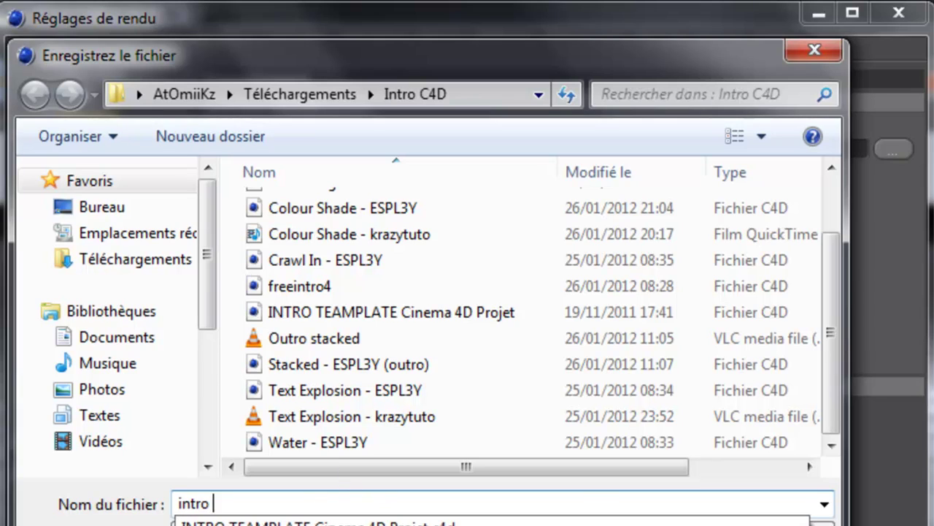
text(test krazytuto)
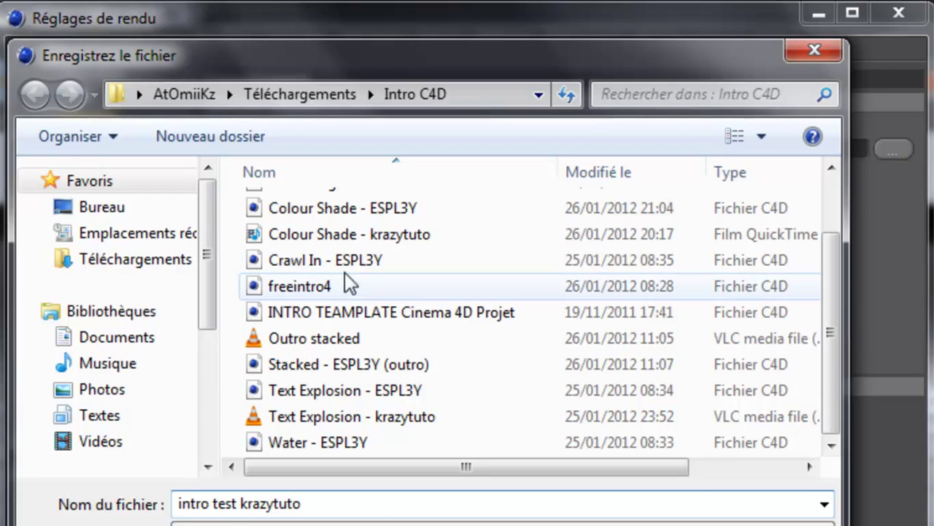
click(125, 212)
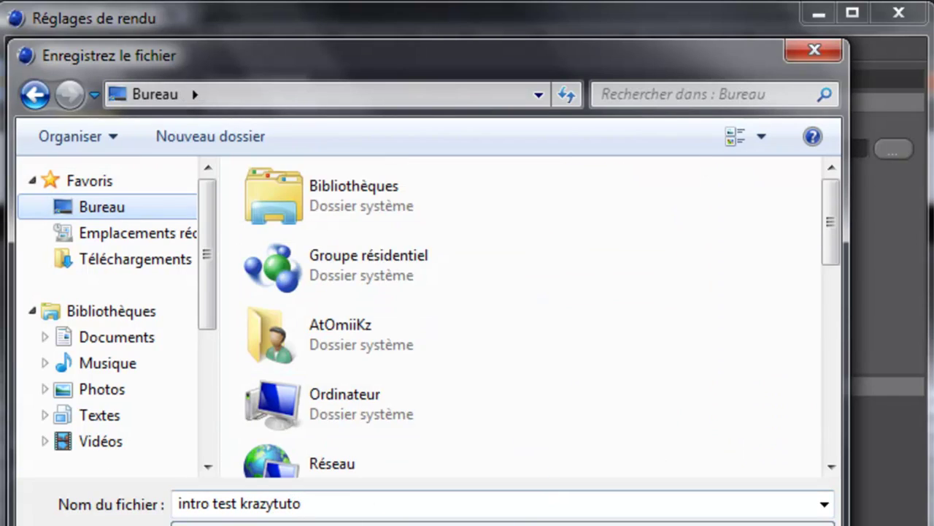
key(Return)
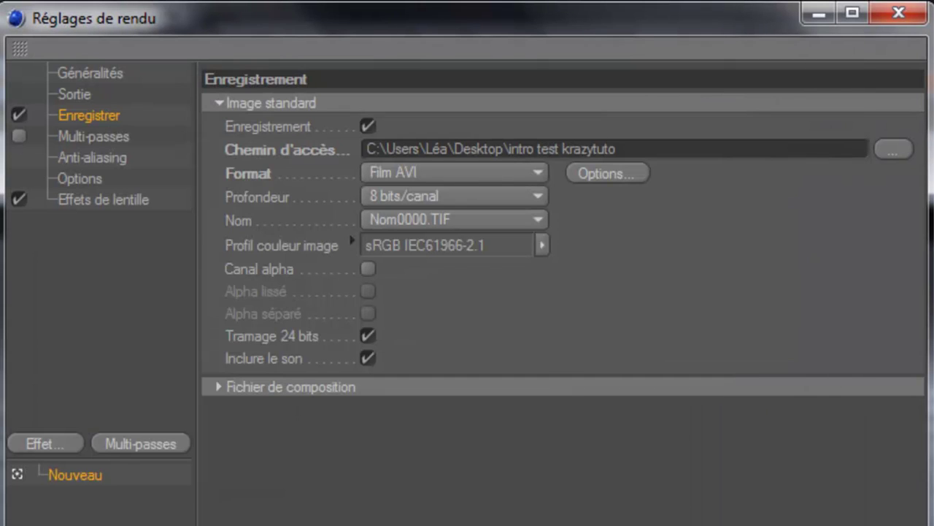
Render the full 221-frame animation at 1280x720 to the Picture Viewer.
click(896, 15)
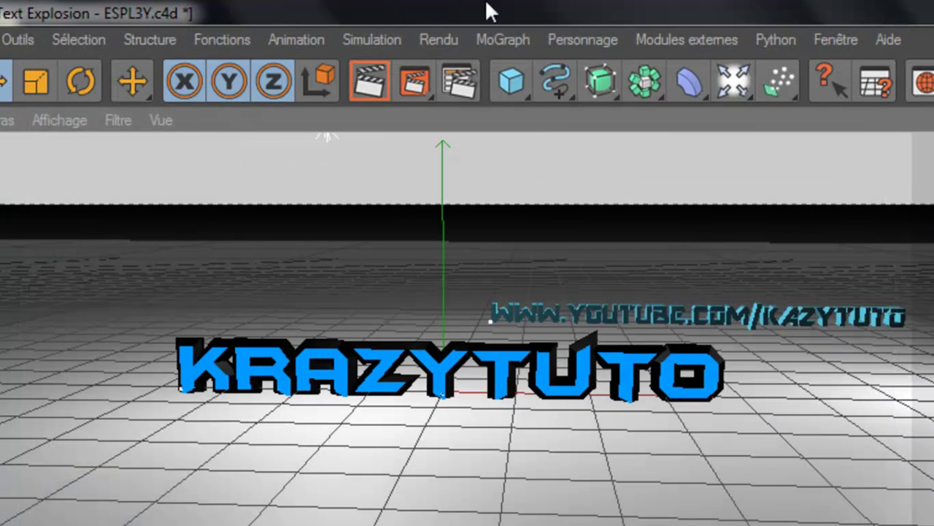
click(422, 74)
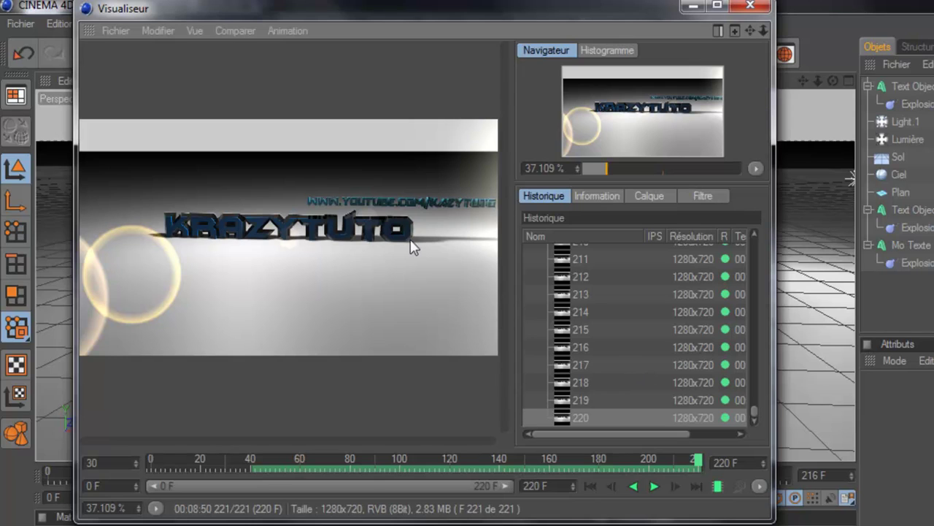
Scrub back through the rendered KRAZYTUTO intro frames in the Picture Viewer.
mouse_move(697, 460)
mouse_down()
mouse_move(280, 431)
mouse_move(280, 449)
mouse_move(126, 446)
mouse_up()
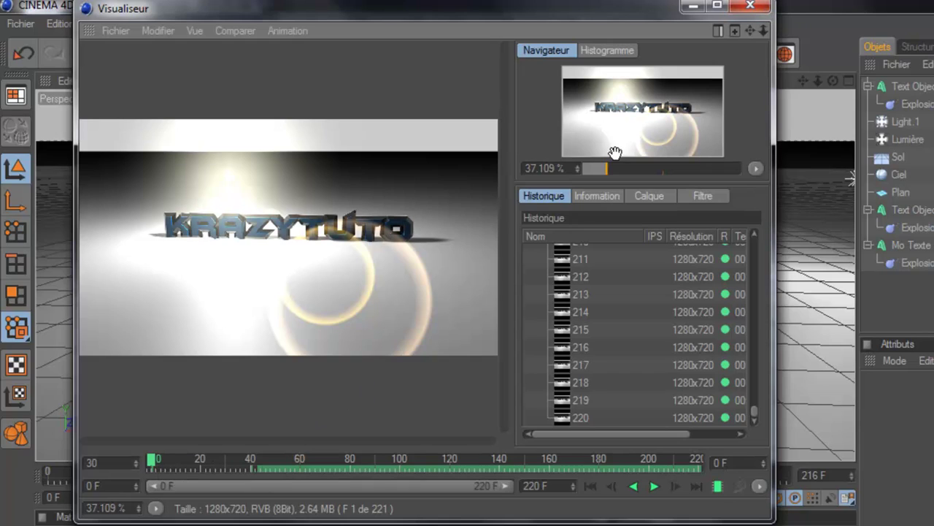
Close the Picture Viewer, quit Cinema 4D without saving, and play intro test krazytuto in VLC.
click(751, 7)
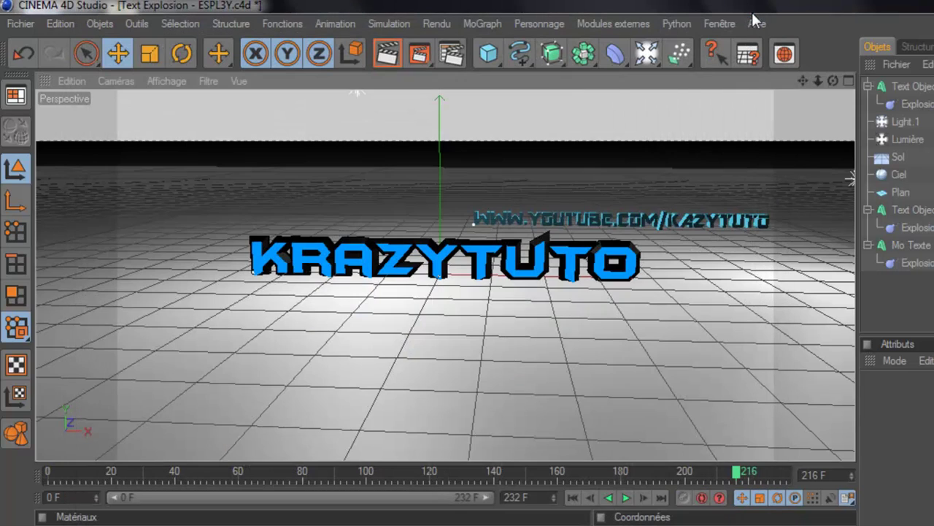
key(alt+F4)
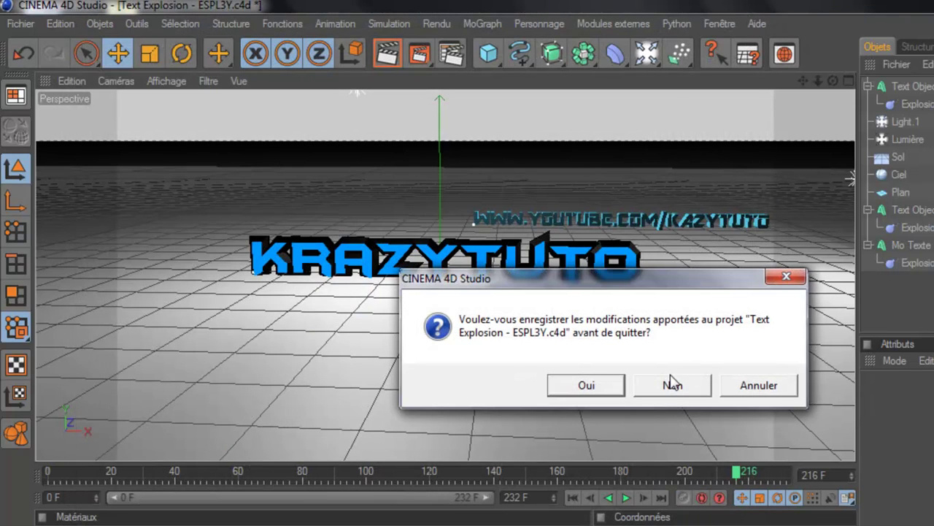
click(672, 384)
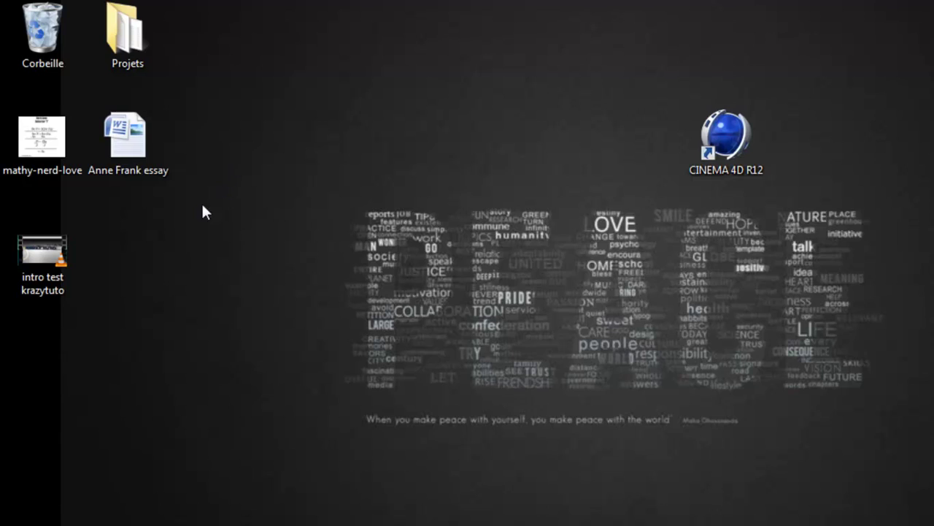
double_click(36, 252)
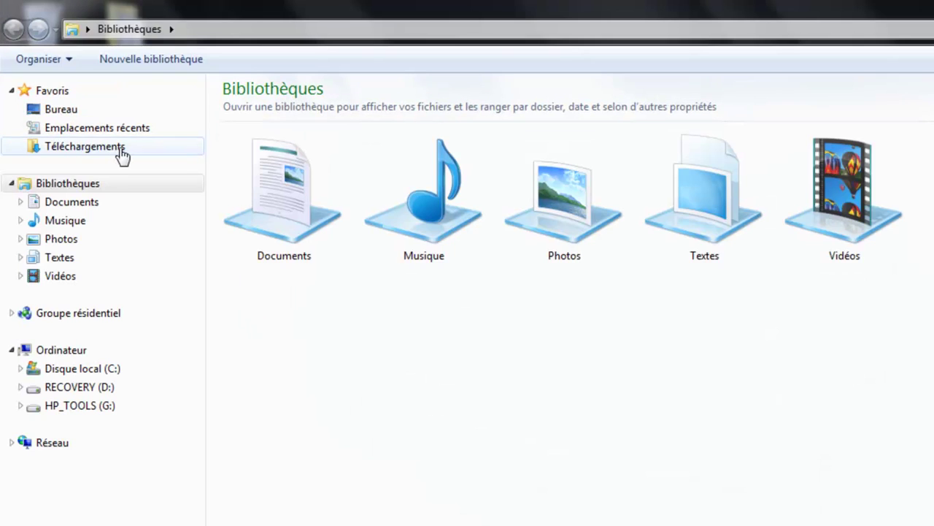
Copy Text Explosion - krazytuto from Téléchargements > Intro C4D to the desktop and into Camtasia's Clip Bin.
click(121, 150)
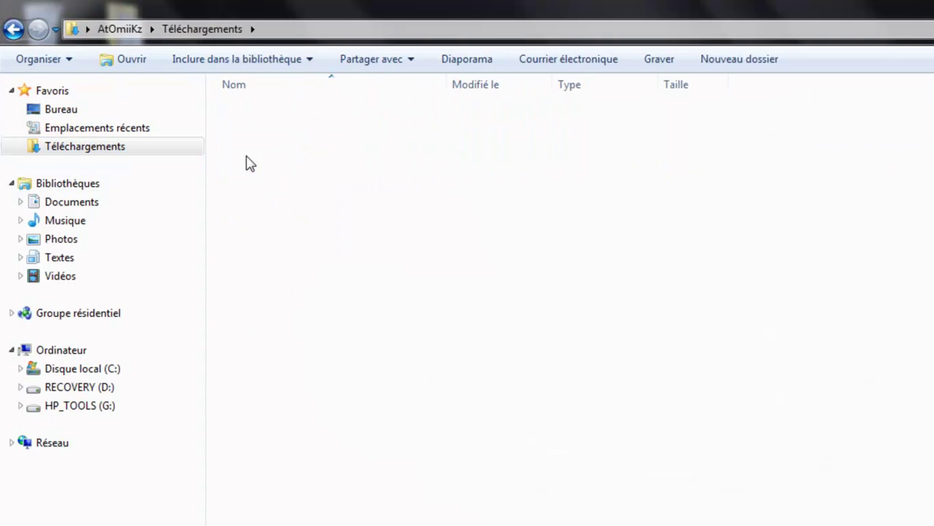
double_click(249, 162)
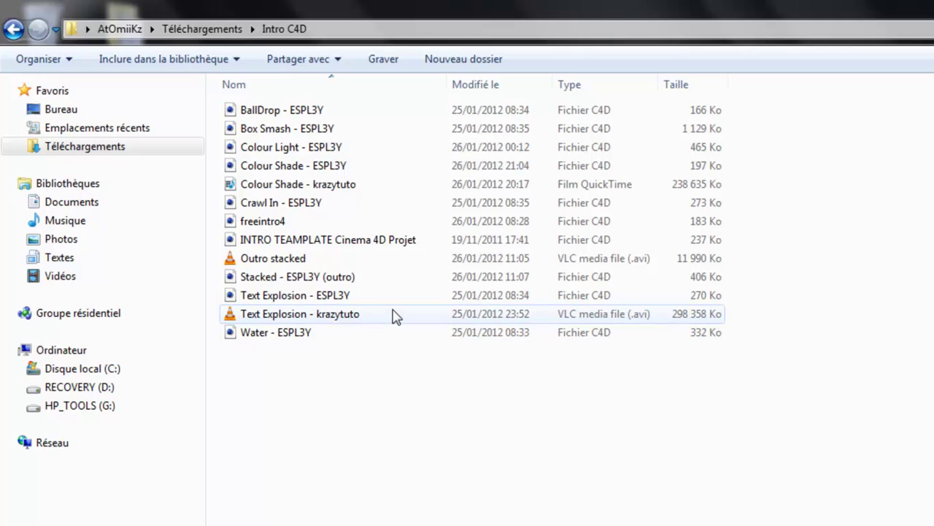
mouse_move(395, 316)
drag(395, 316, 209, 265)
click(305, 314)
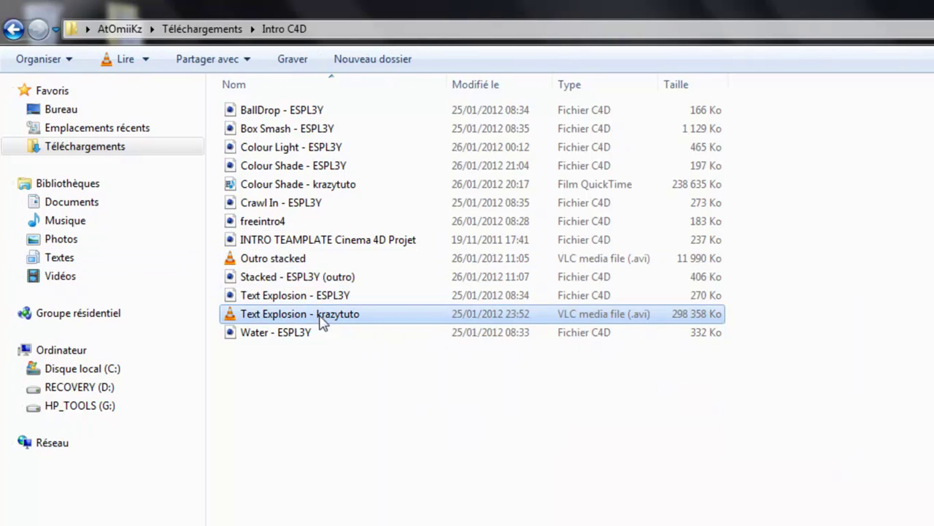
drag(305, 314, 498, 357)
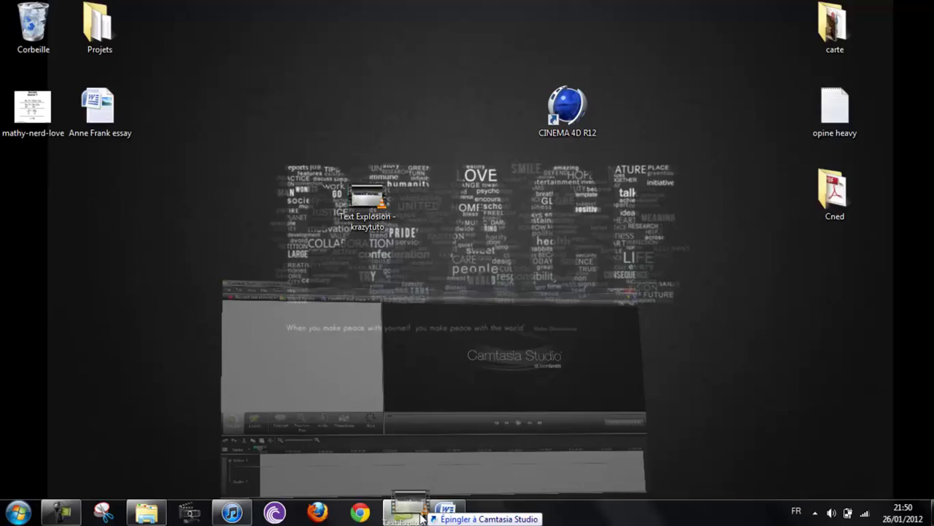
click(403, 509)
drag(371, 420, 246, 198)
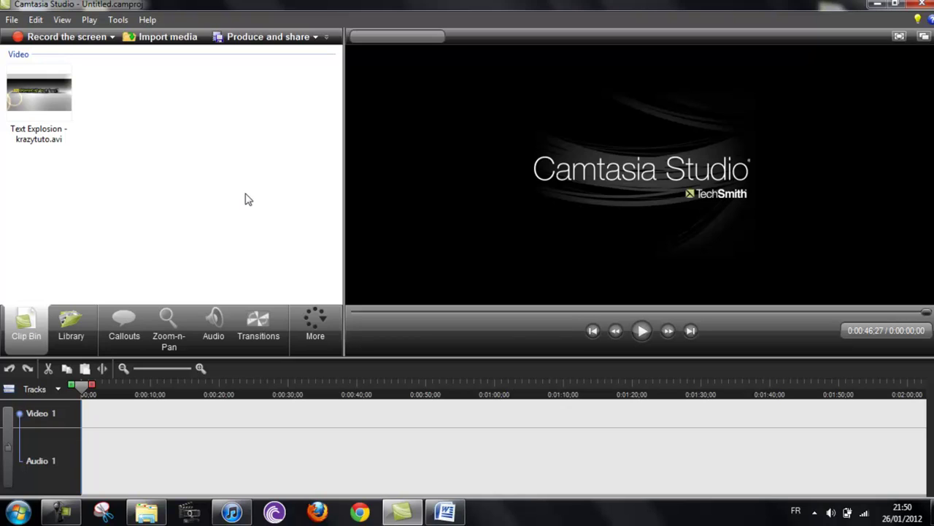
Put the Text Explosion clip on Video 1 and set editing dimensions to 1280 x 720.
drag(28, 97, 92, 411)
click(530, 269)
click(503, 300)
click(503, 333)
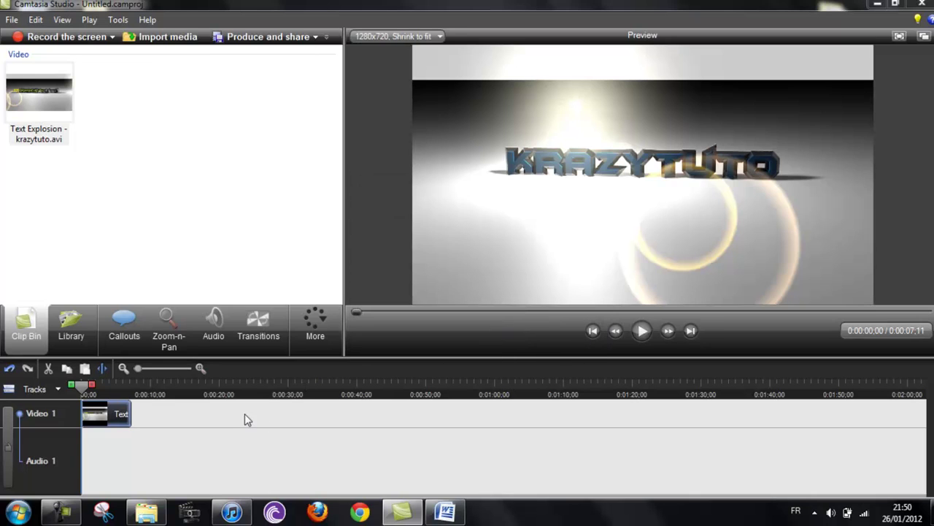
Drag the song Glad You Came from iTunes into Camtasia's Clip Bin.
click(232, 511)
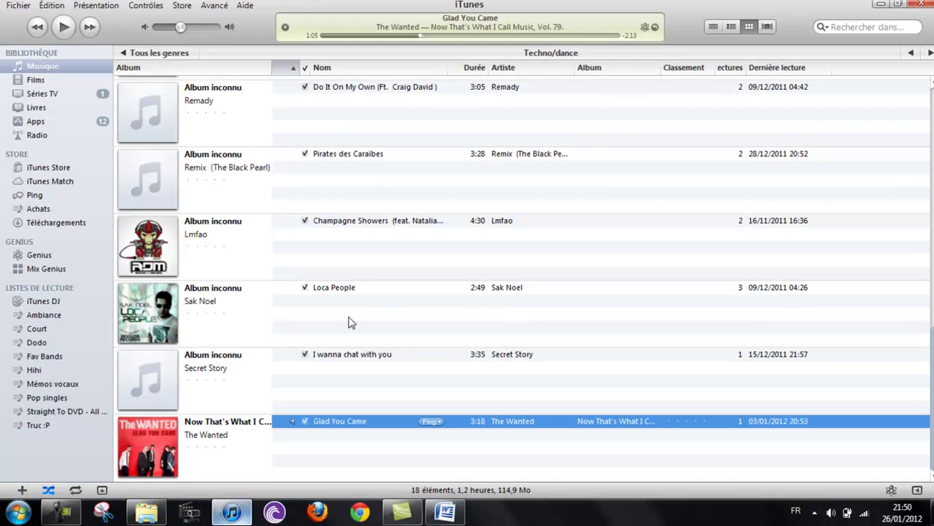
drag(315, 425, 180, 235)
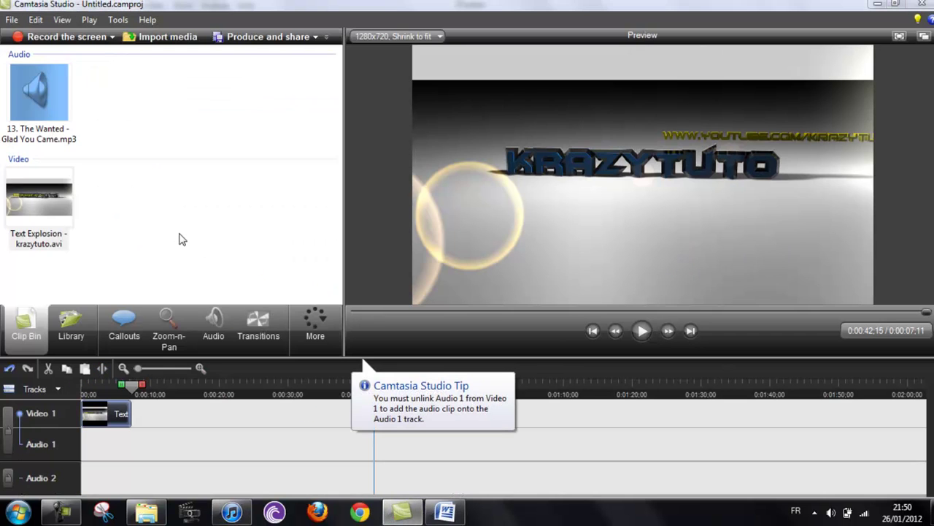
Unlink Audio 1 from Video 1 and place Glad You Came on Audio 1 under the video.
click(20, 414)
click(503, 284)
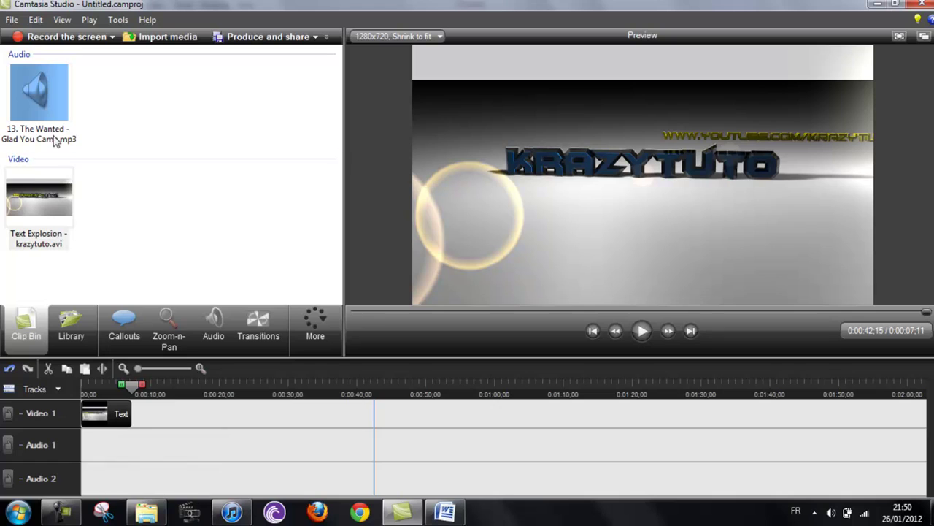
drag(52, 131, 76, 444)
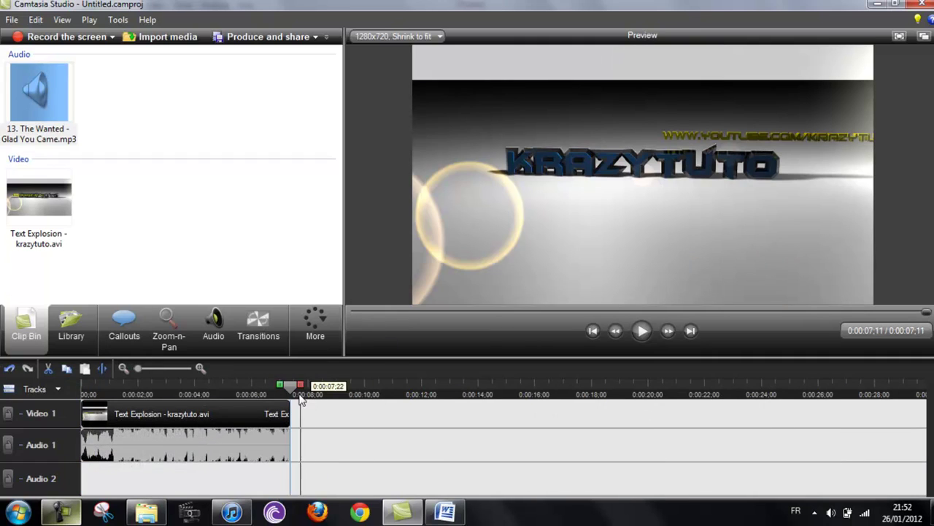
drag(300, 394, 67, 382)
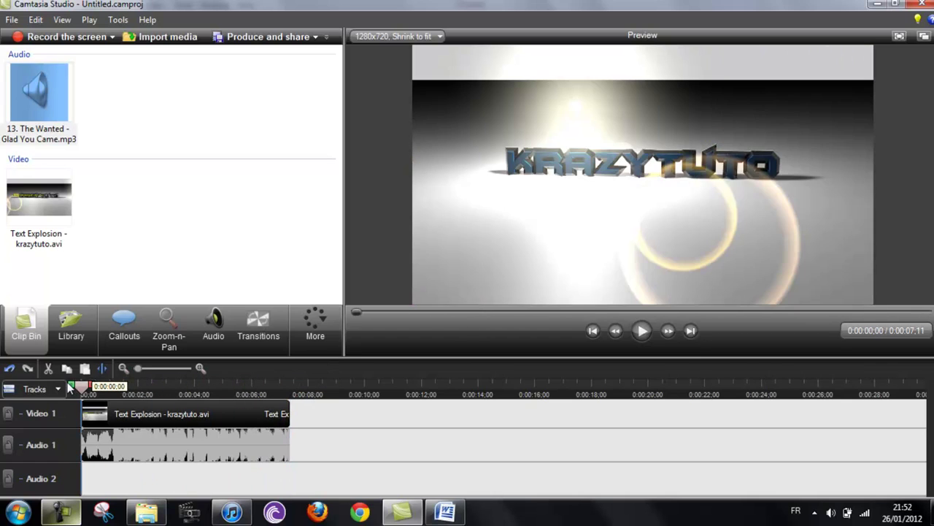
click(643, 332)
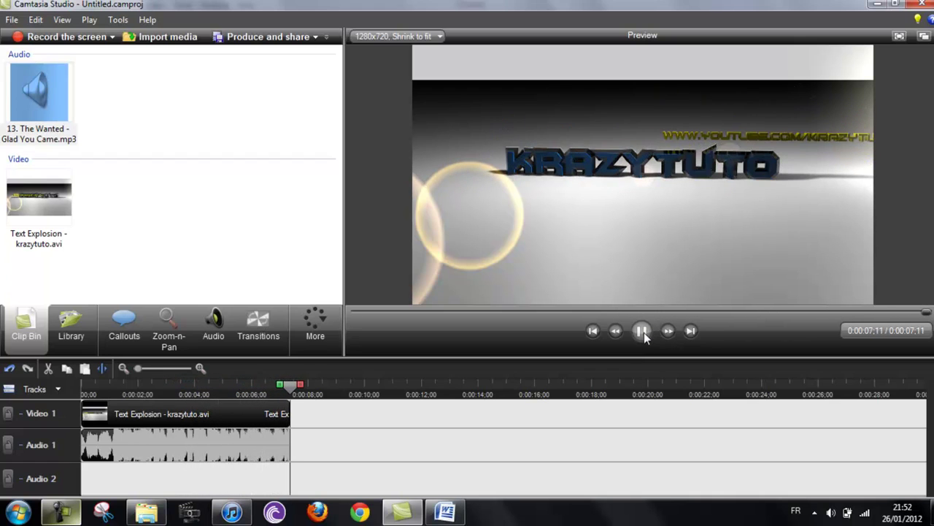
click(642, 330)
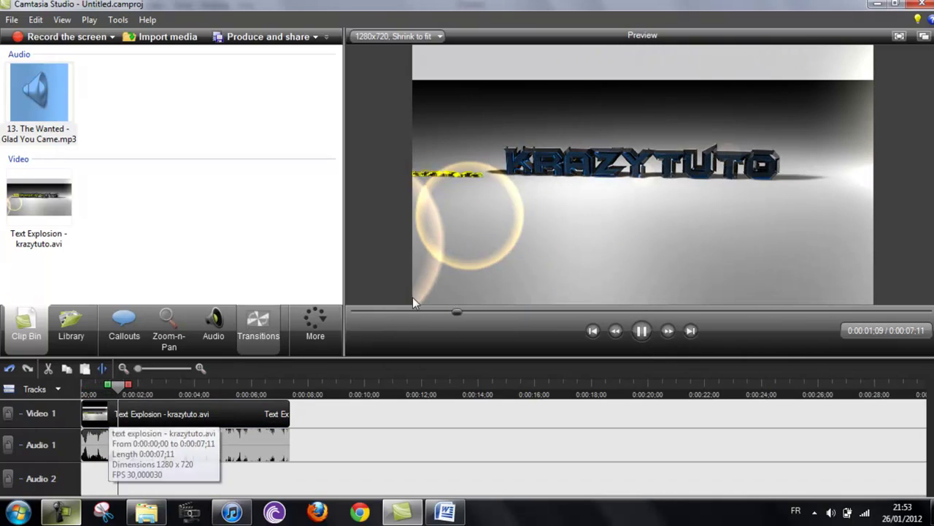
click(642, 331)
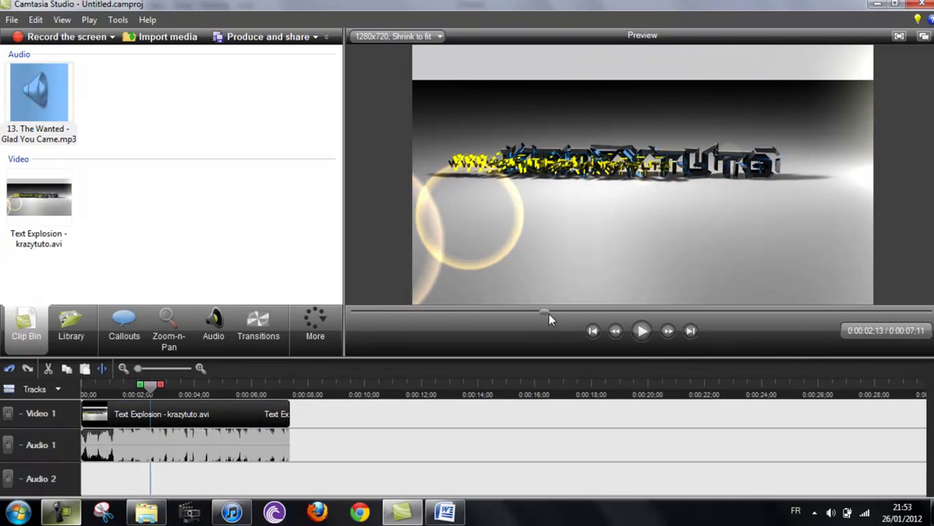
drag(549, 313, 325, 303)
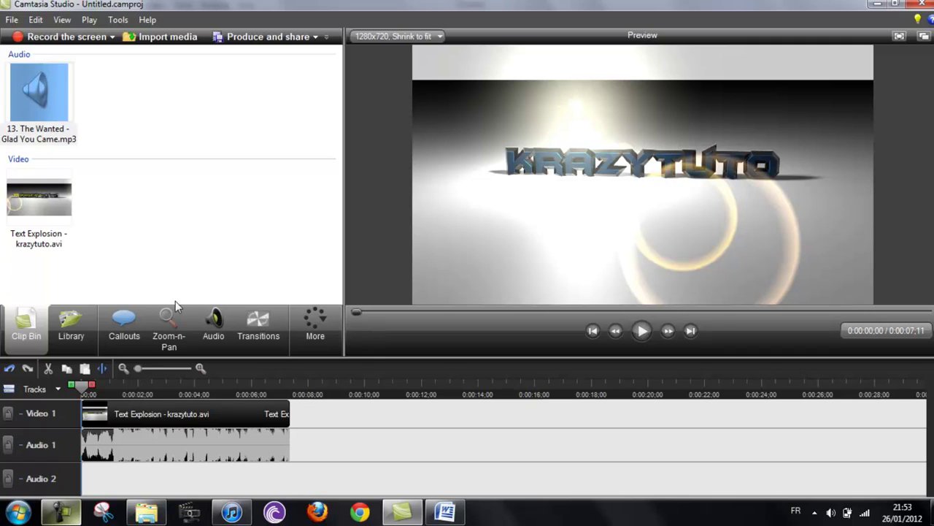
Apply a fade-out to the Glad You Came clip and lower its volume.
right_click(146, 444)
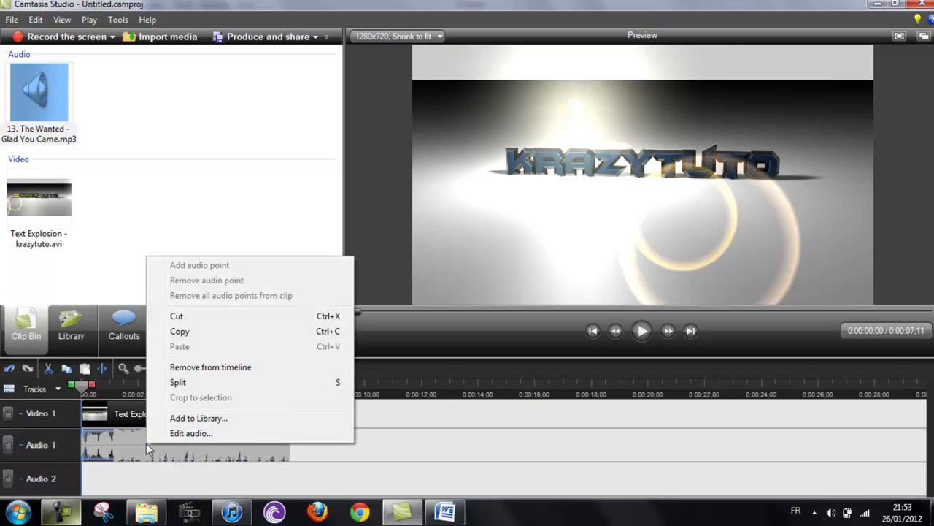
click(190, 434)
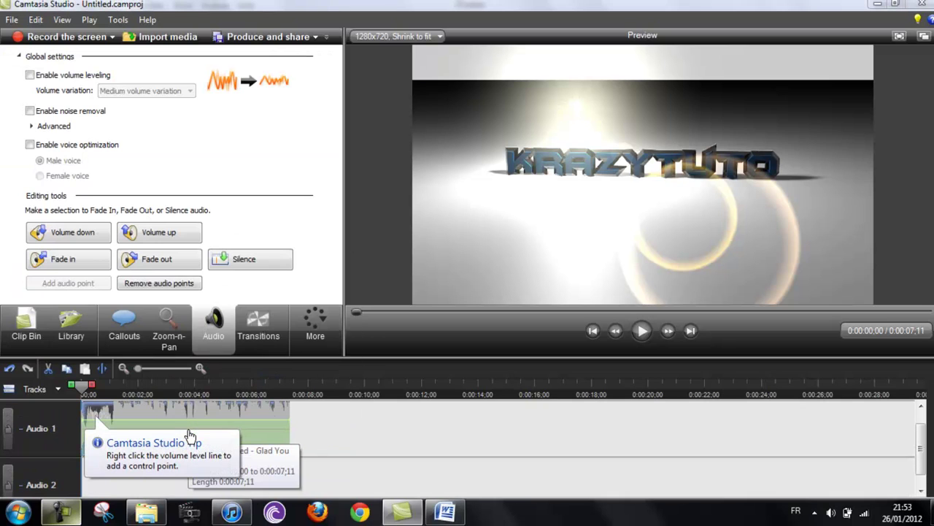
click(162, 263)
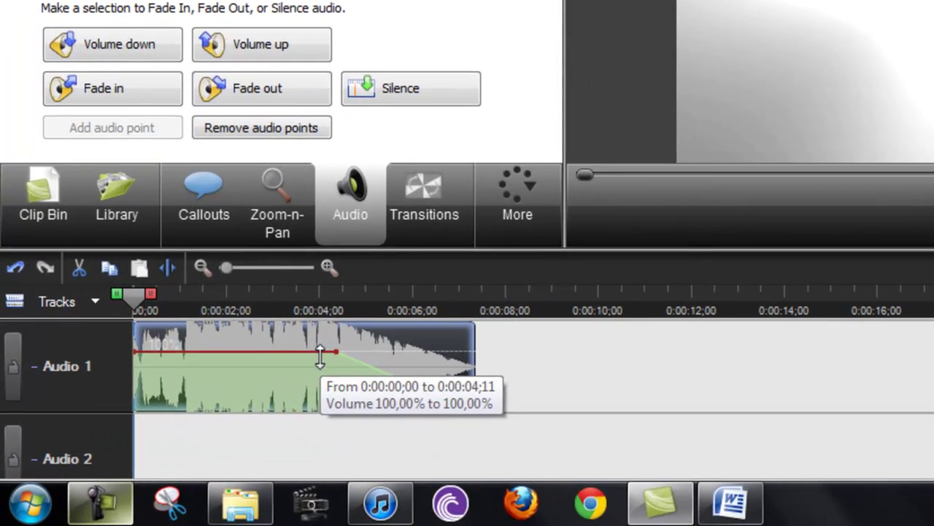
mouse_move(318, 362)
mouse_down()
mouse_move(316, 373)
mouse_move(347, 379)
mouse_move(324, 376)
mouse_up()
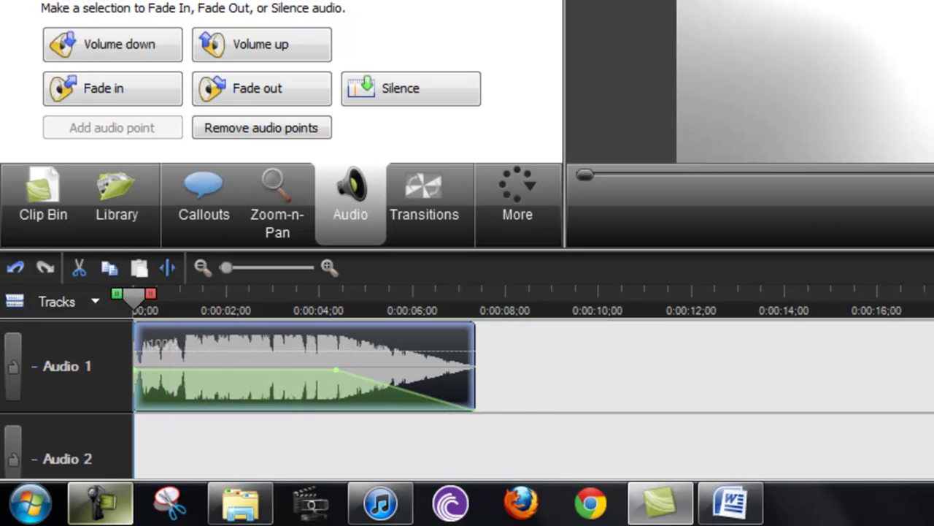
Play back the fade and move its start to about 0:00:04;24.
key(space)
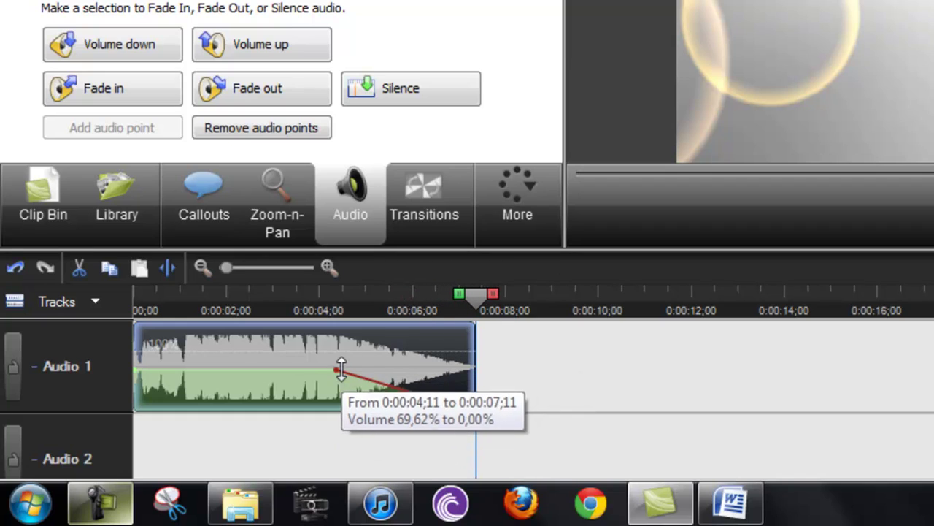
drag(332, 371, 354, 373)
drag(483, 303, 95, 288)
click(45, 199)
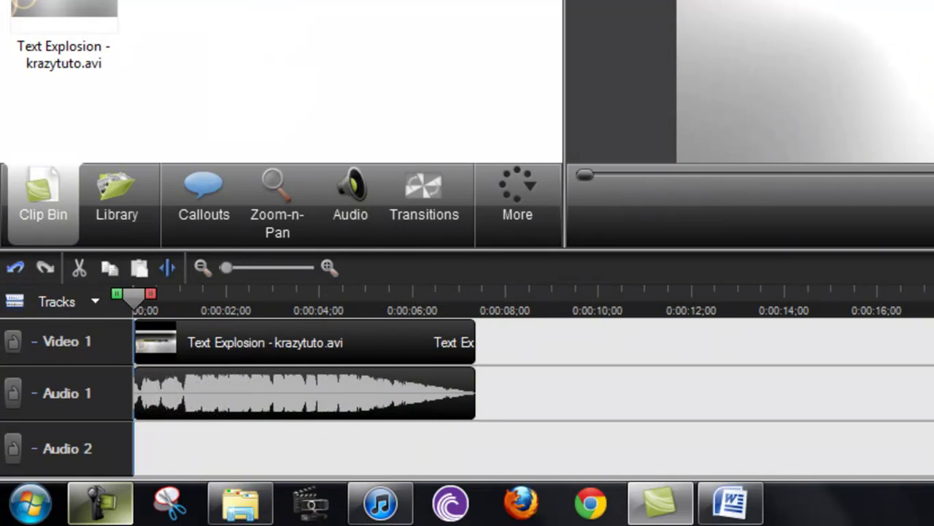
key(space)
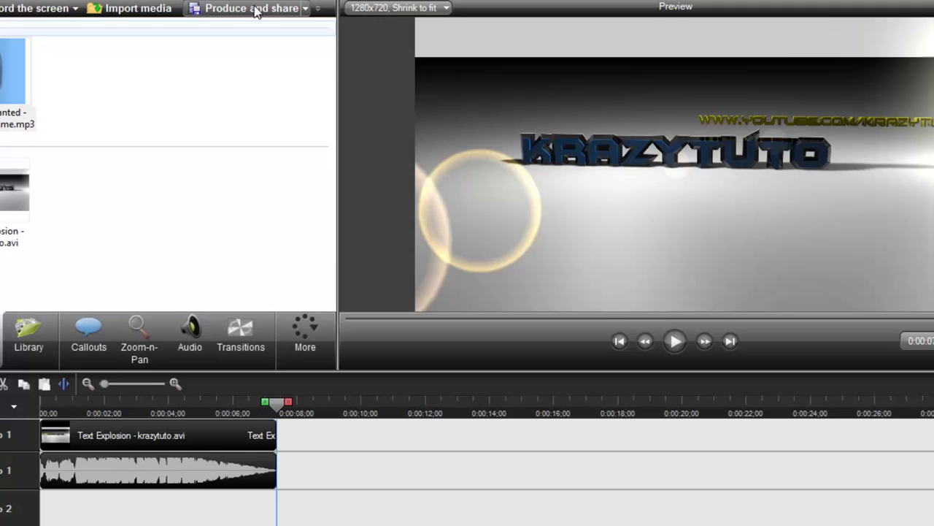
Produce the intro with the HD preset as 'intro krazytuto test' on the desktop, without sub-folders.
click(231, 43)
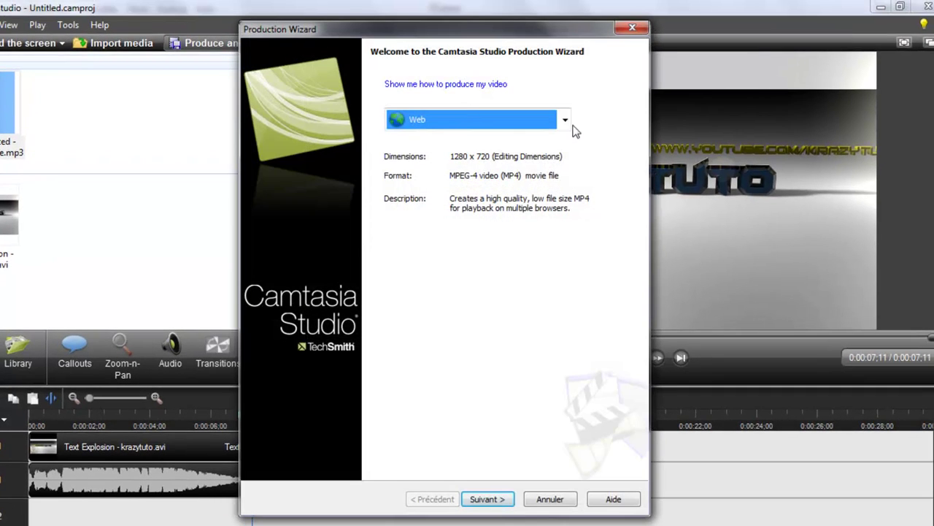
click(567, 122)
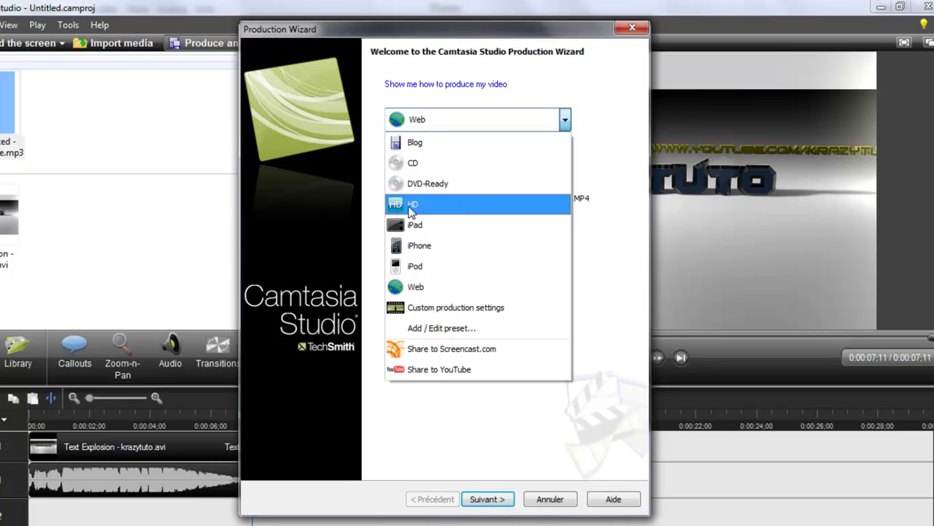
click(453, 205)
click(487, 499)
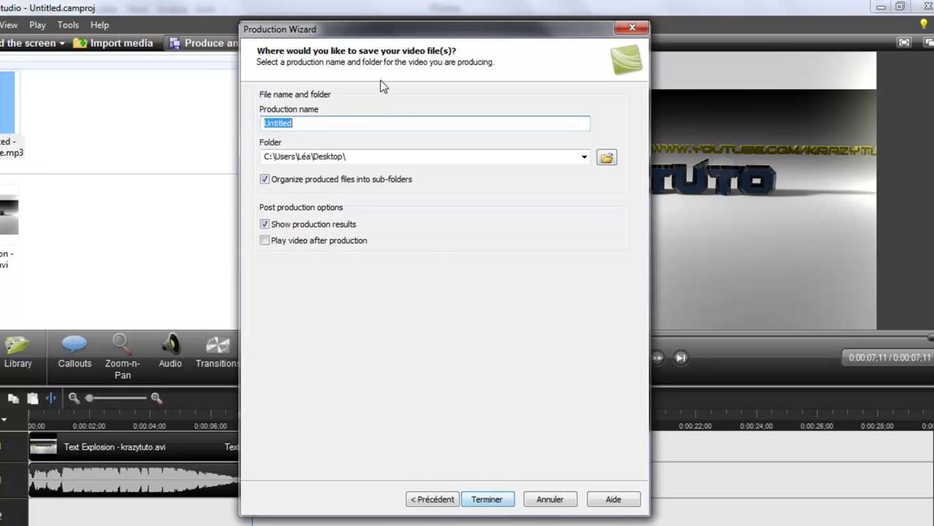
text(intro krazytuto test)
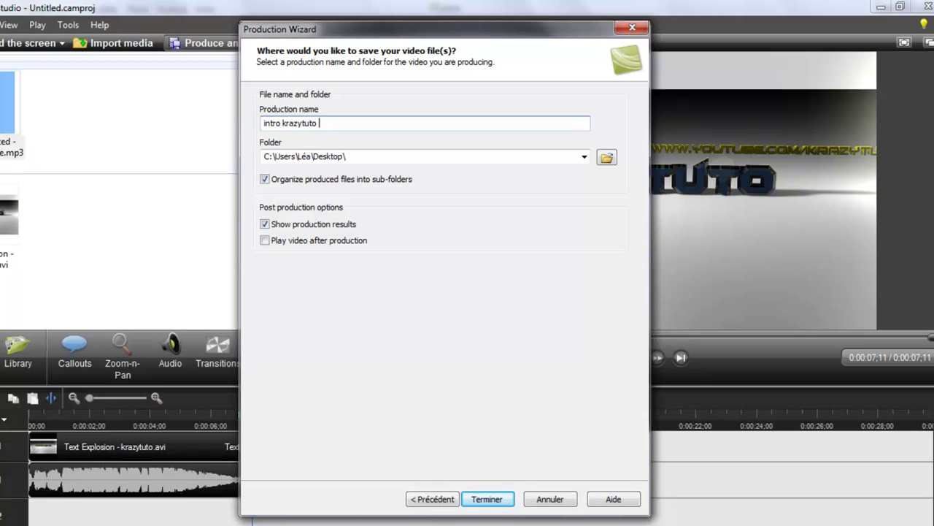
click(266, 178)
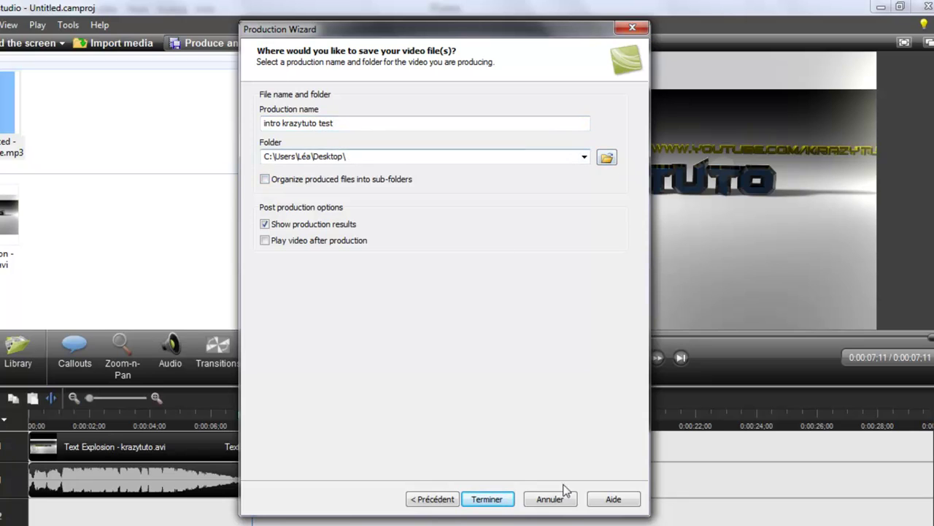
click(485, 499)
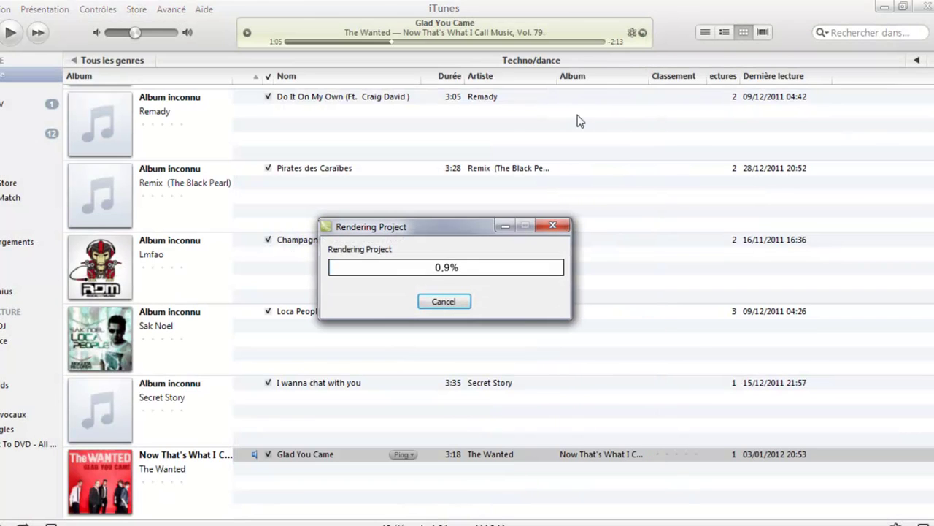
Minimize iTunes during rendering, then close the Production Results for intro krazytuto test.mp4.
click(884, 7)
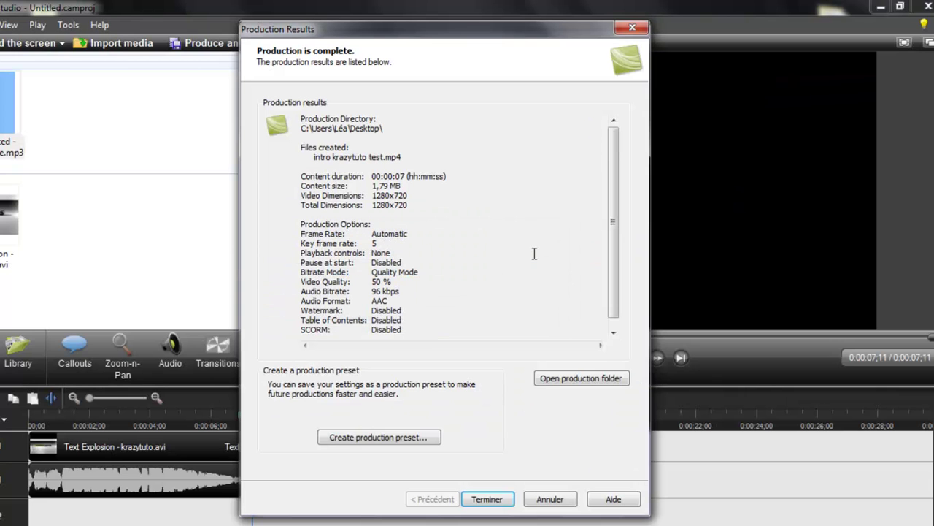
click(487, 499)
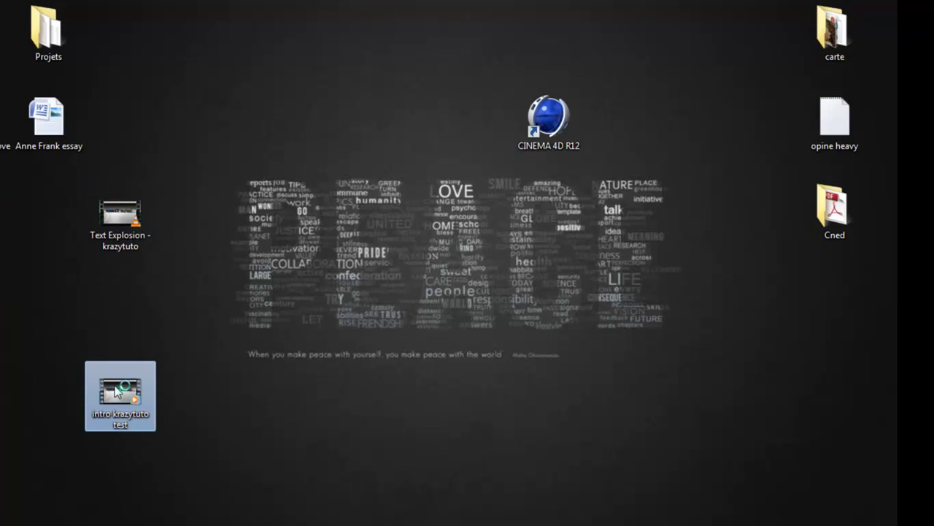
double_click(117, 390)
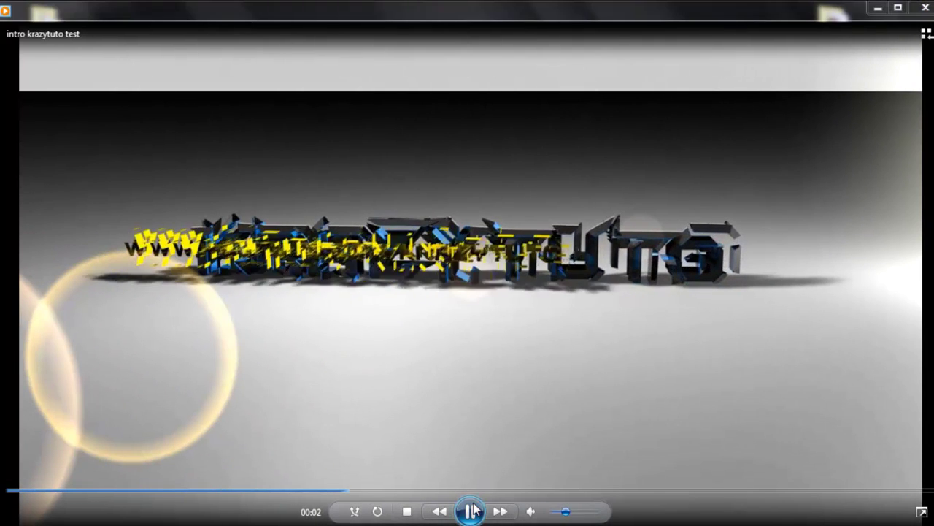
click(470, 511)
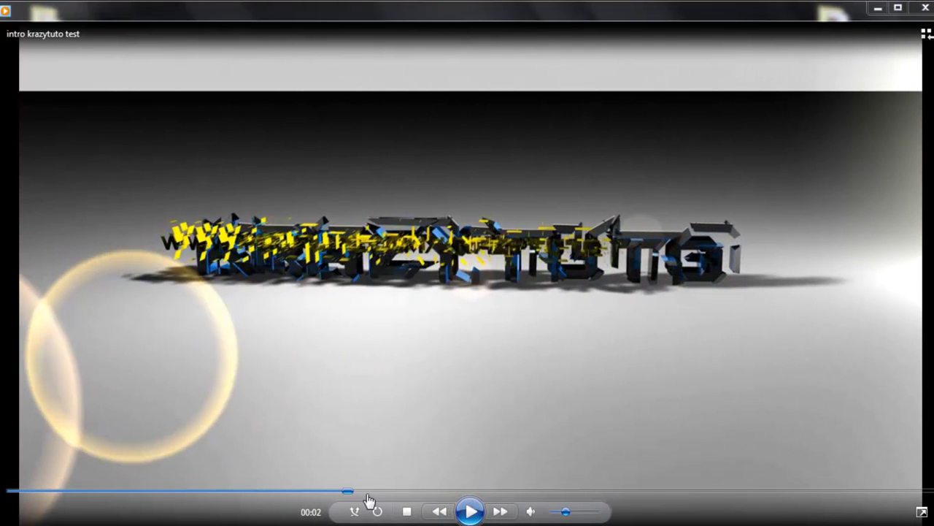
drag(358, 493, 14, 489)
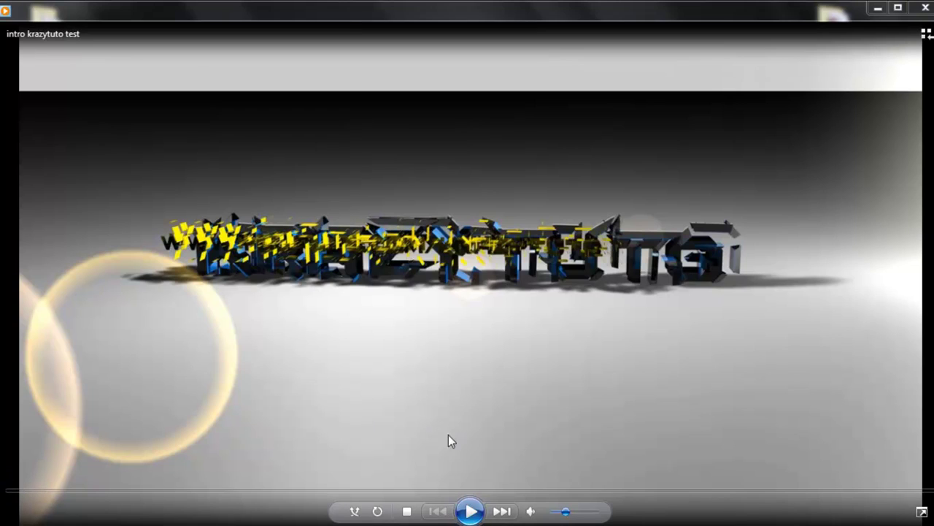
click(470, 511)
click(471, 511)
click(926, 7)
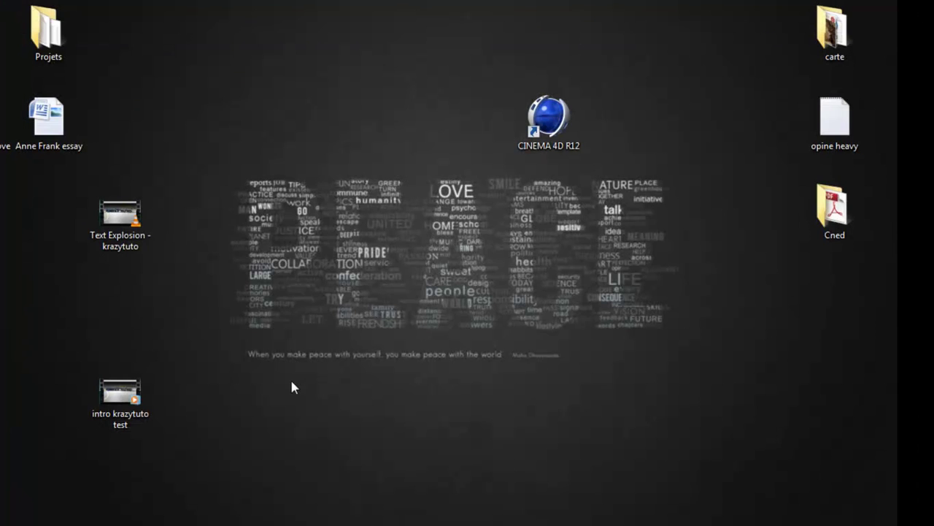